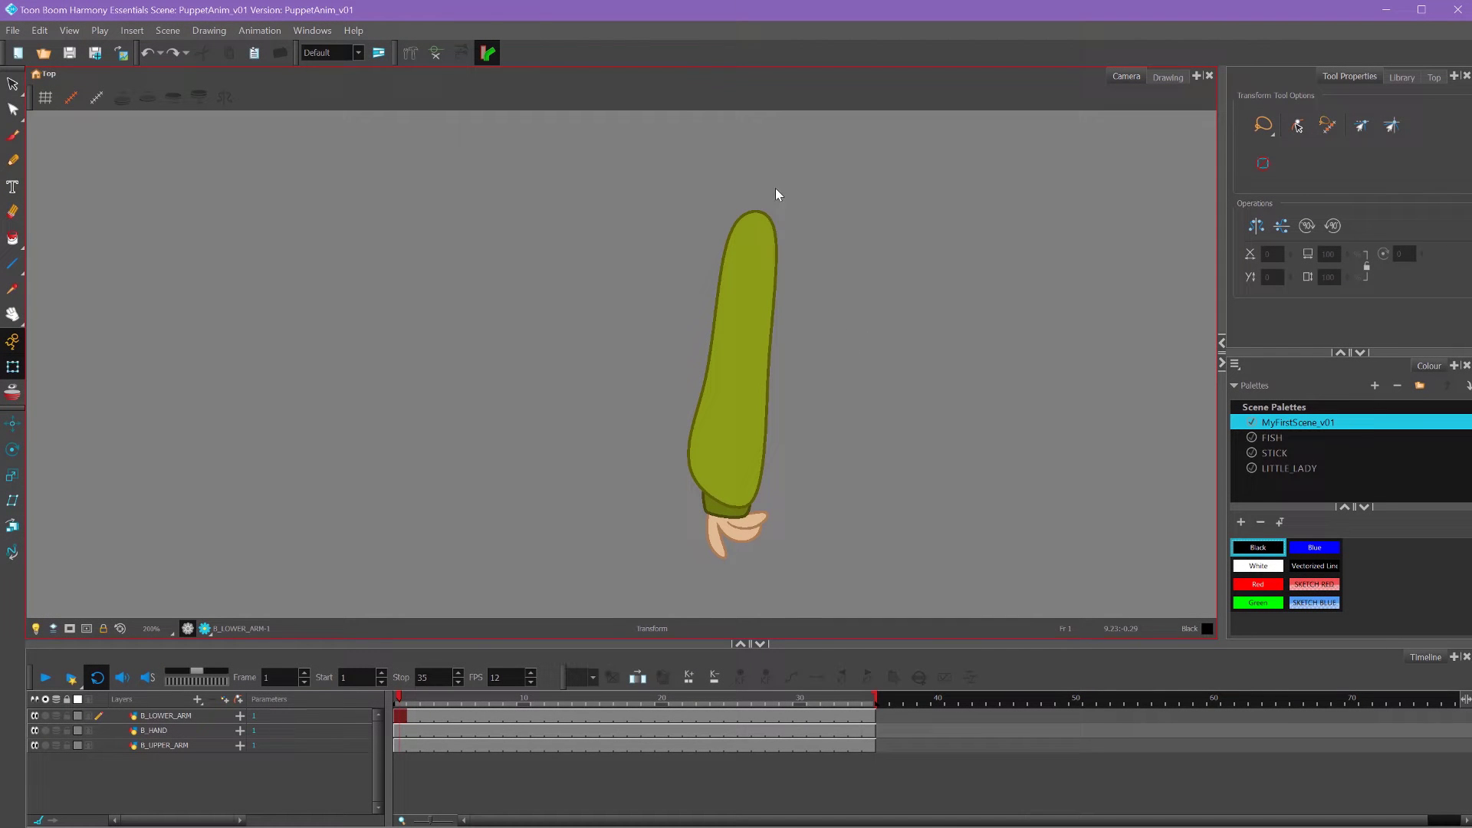
Select the upper arm, lower arm and hand pieces in the viewer, then clear the selection.
left_click(752, 277)
left_click(734, 437)
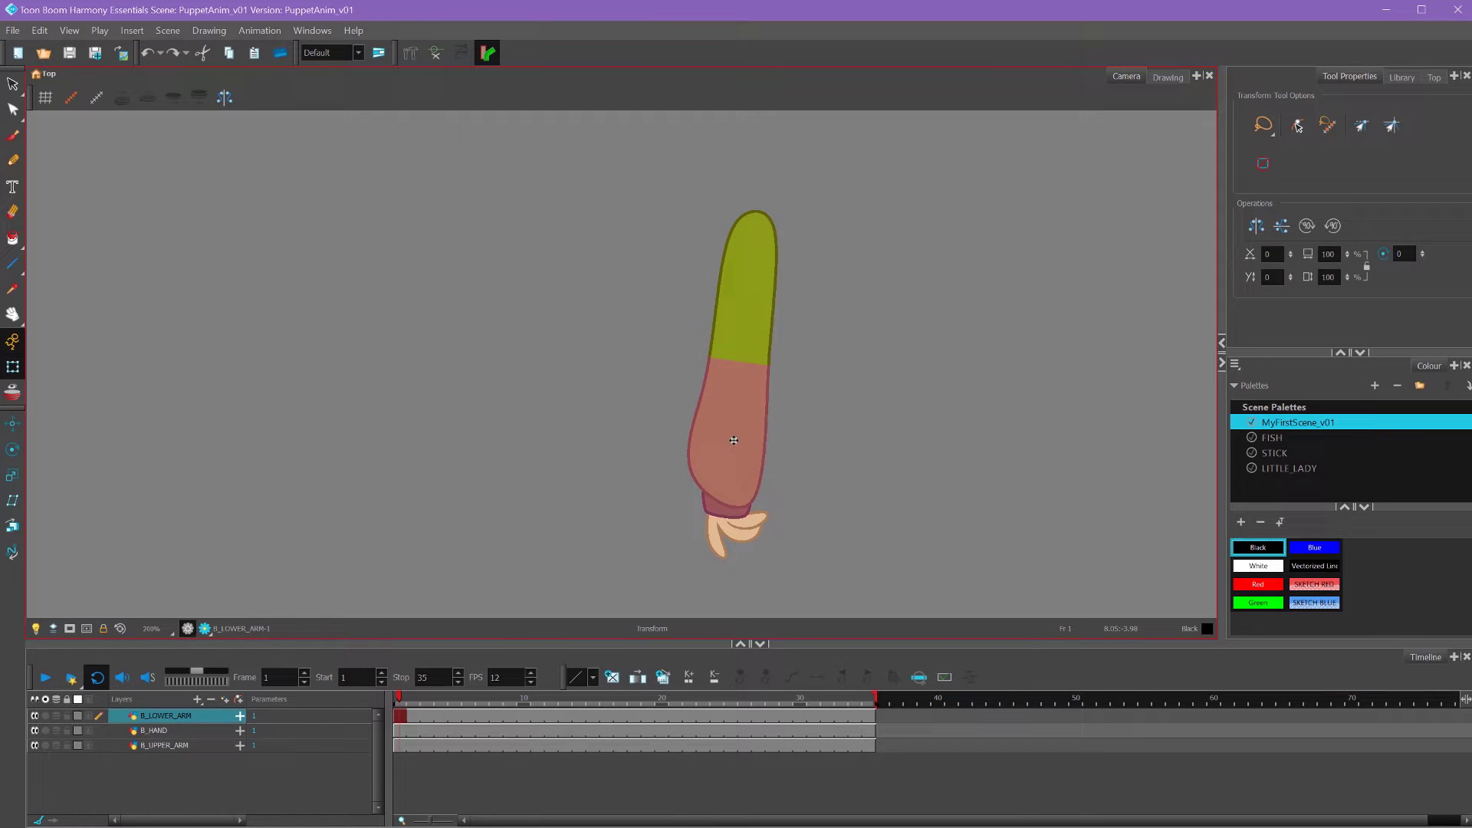
left_click(732, 545)
left_click(805, 431)
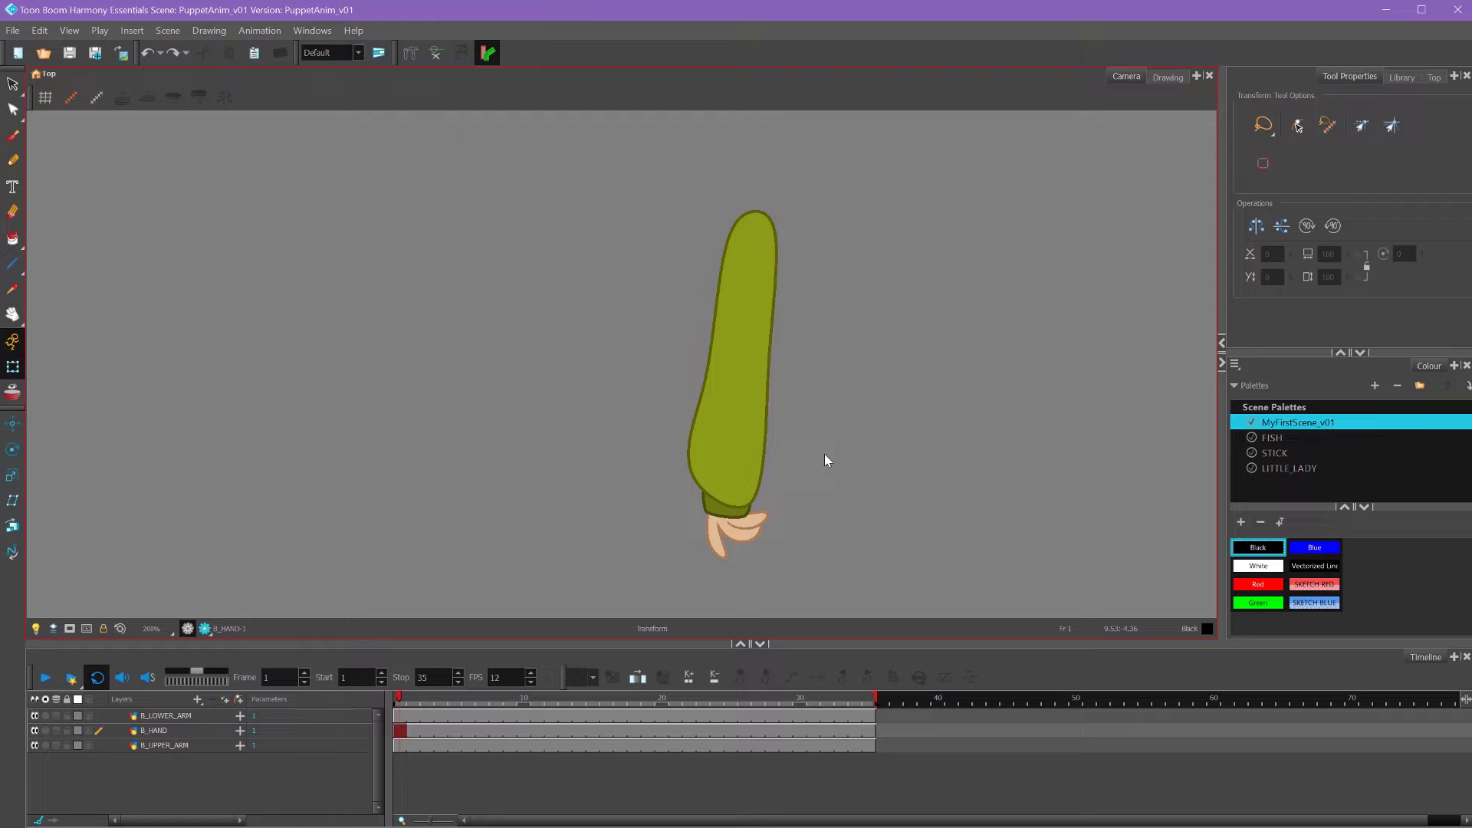
Select the B_LOWER_ARM, B_HAND and B_UPPER_ARM layers and add a parent peg to each.
left_click(173, 716)
left_click(167, 747, "shift")
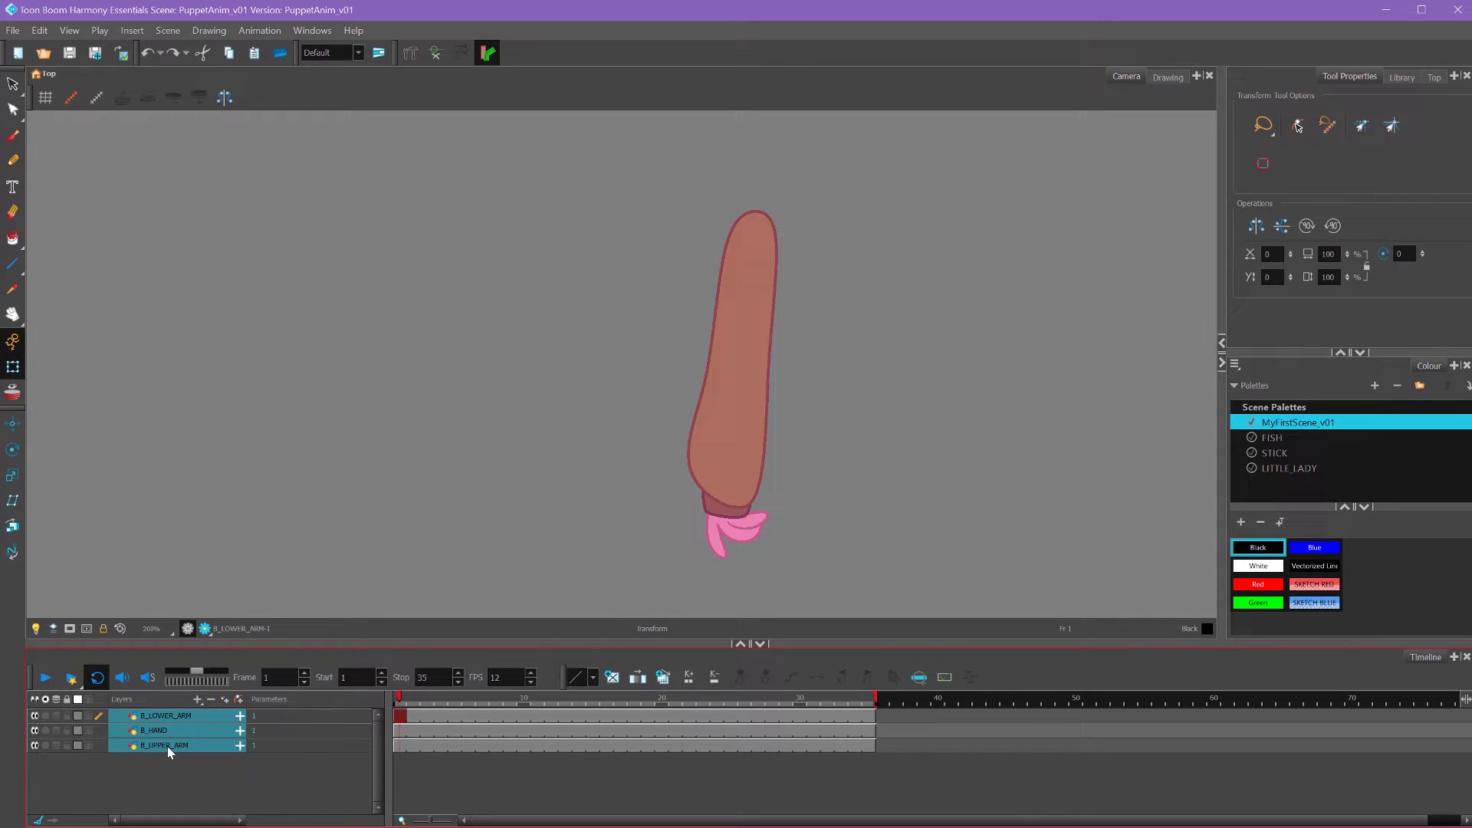
left_click(239, 700)
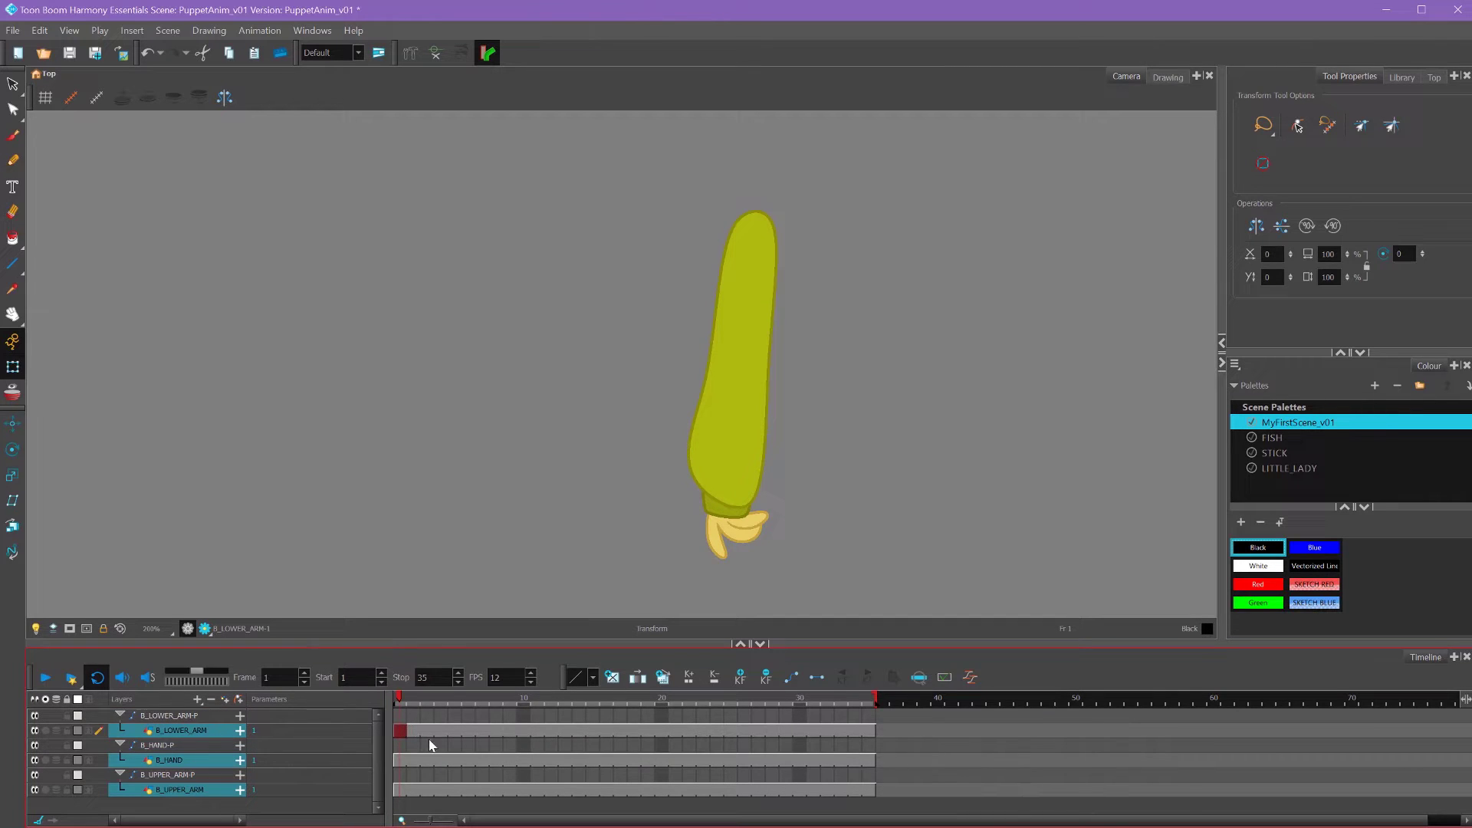
With Rotate active, move the lower arm peg's pivot to the elbow and the hand peg's pivot to the wrist.
left_click(398, 715)
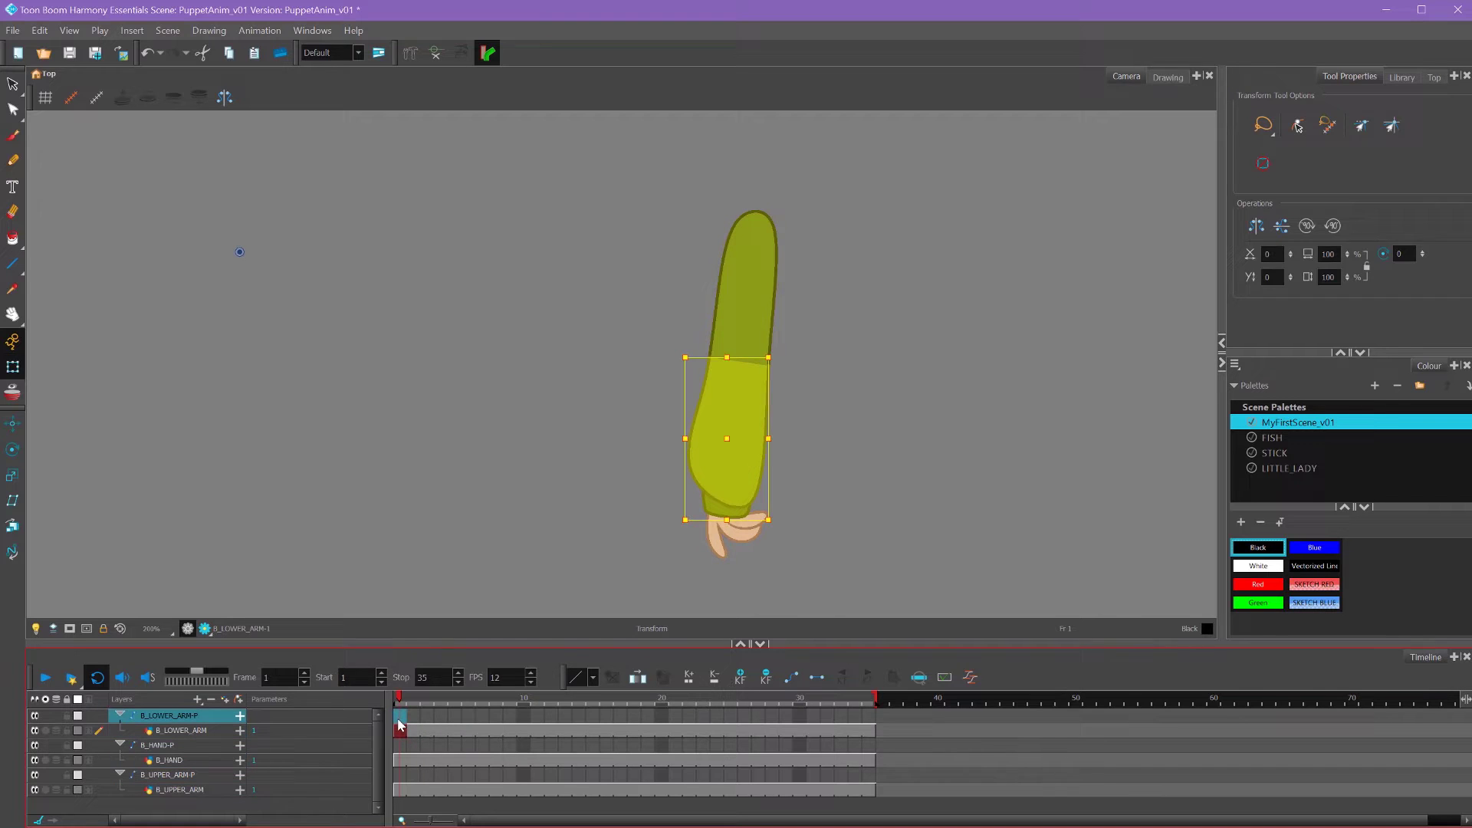
key("alt+3")
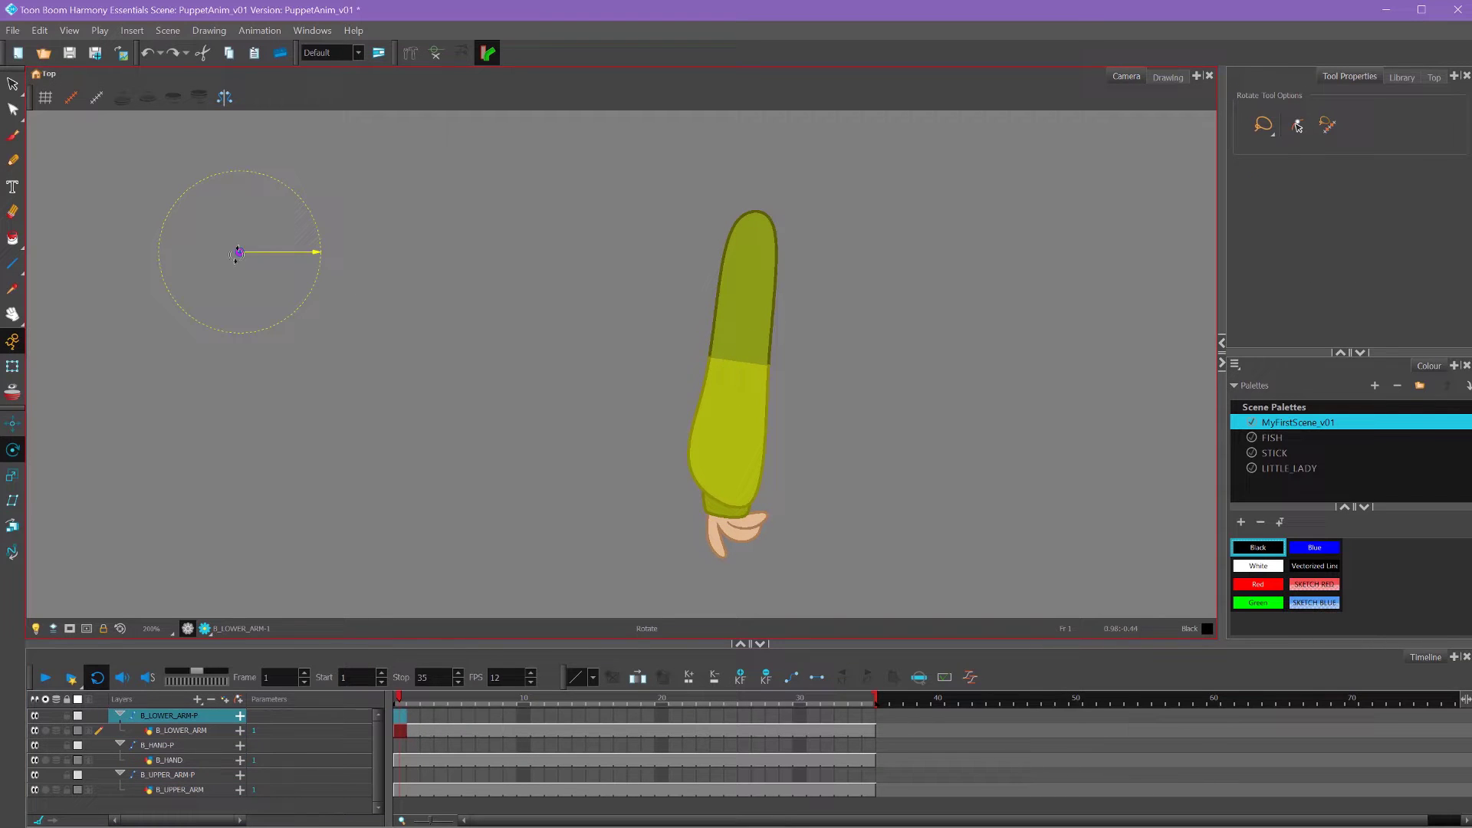
left_click_drag(239, 251, 740, 360)
left_click(398, 744)
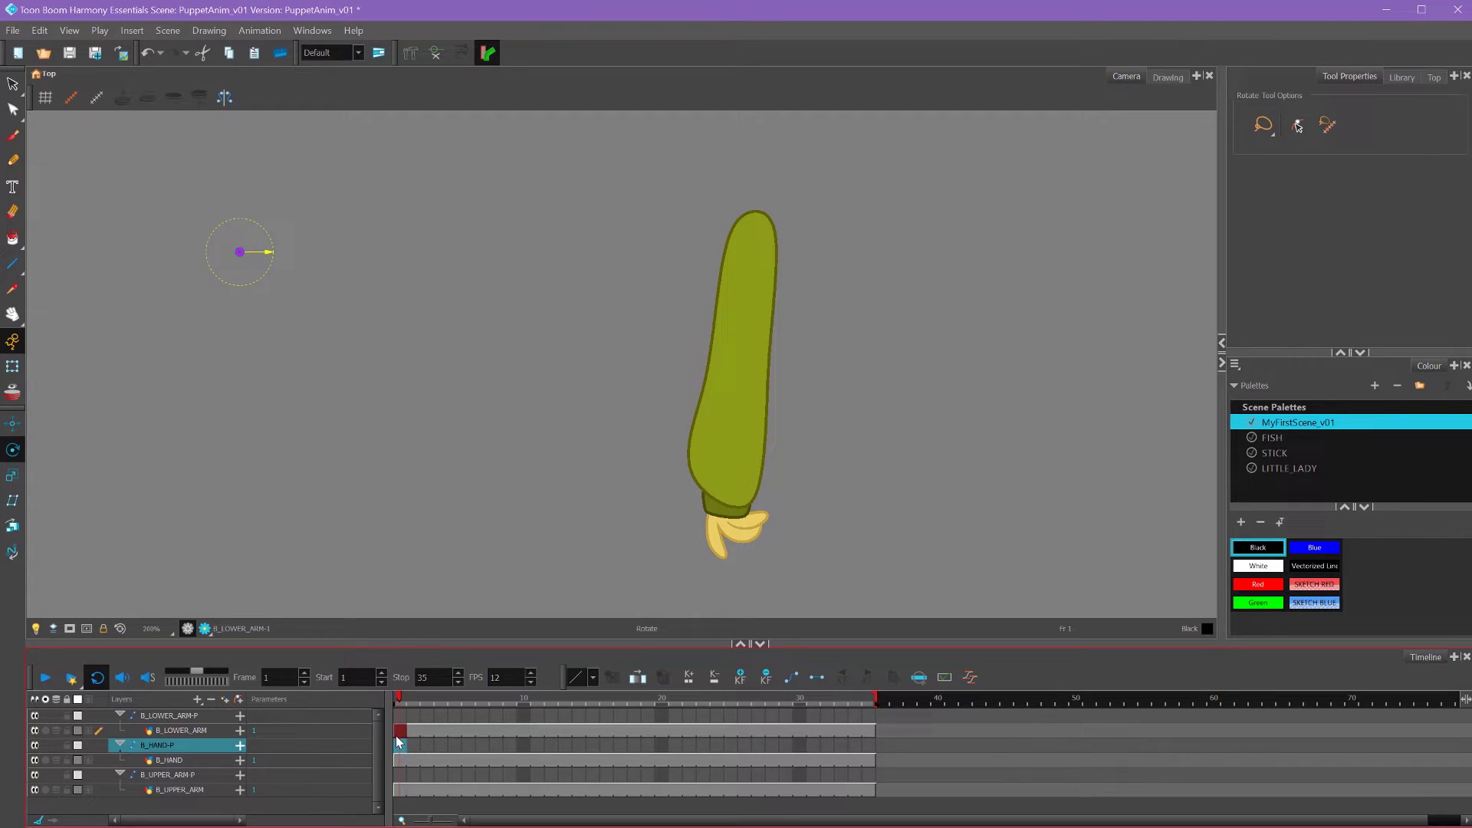
left_click_drag(243, 253, 725, 503)
Move the upper arm peg's pivot to the shoulder and test-swing the upper arm around it.
left_click(402, 775)
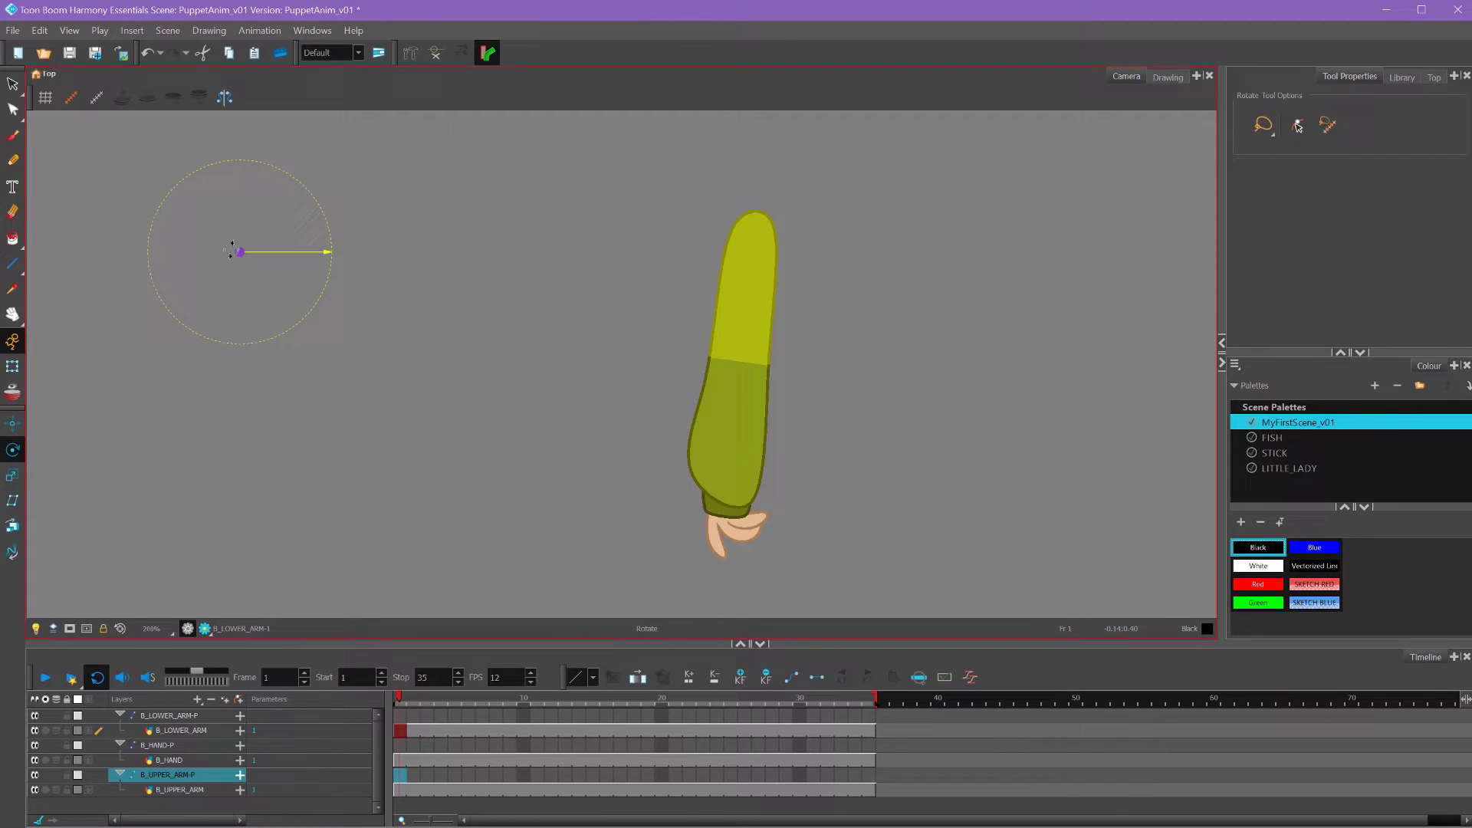
left_click_drag(240, 253, 753, 227)
left_click_drag(929, 222, 1013, 268)
Switch to the Transform tool and check the upper arm, lower arm and hand selections in the viewer.
left_click(13, 366)
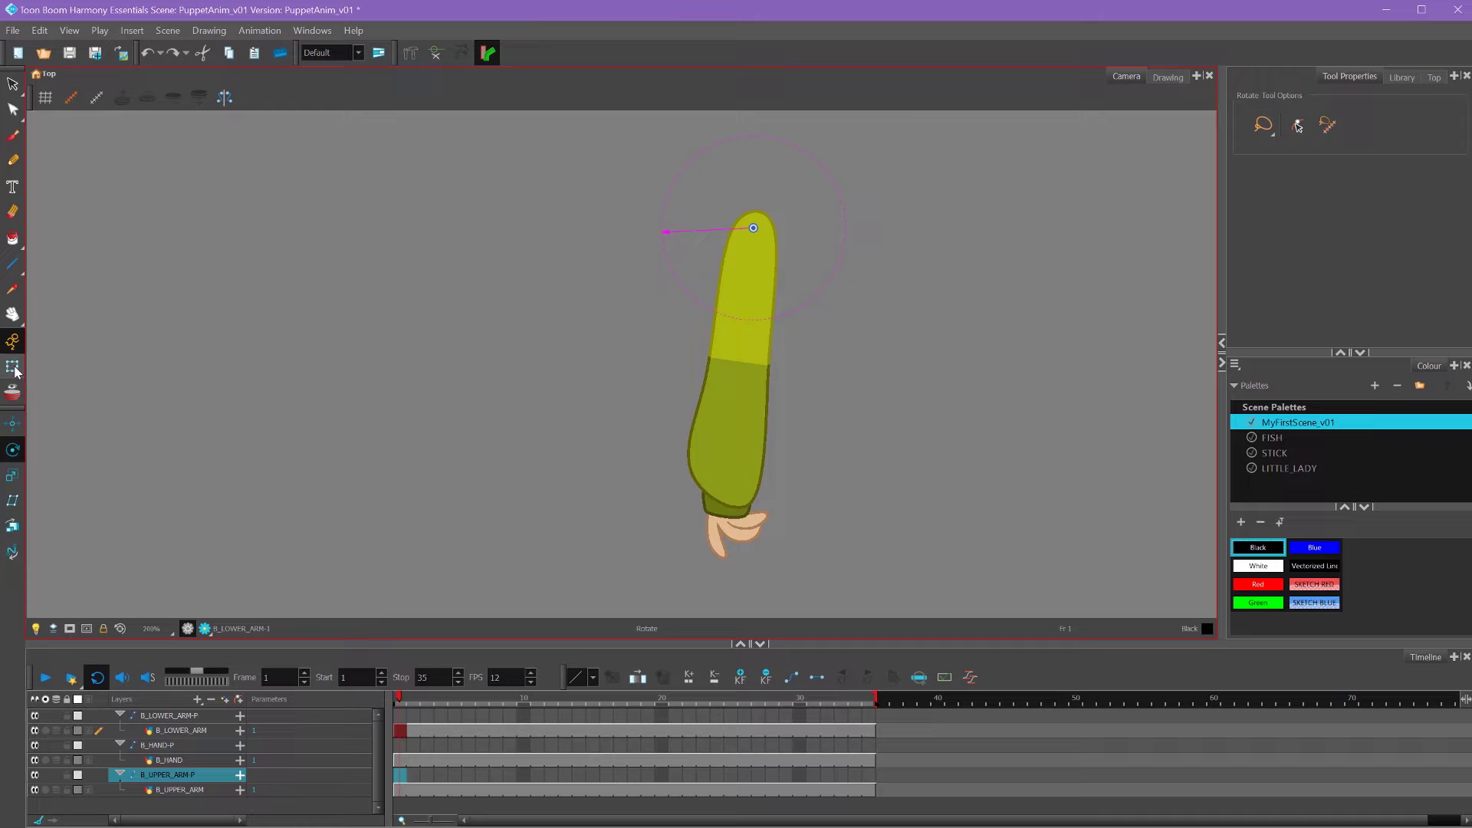
left_click(734, 429)
left_click(749, 307)
left_click(767, 536)
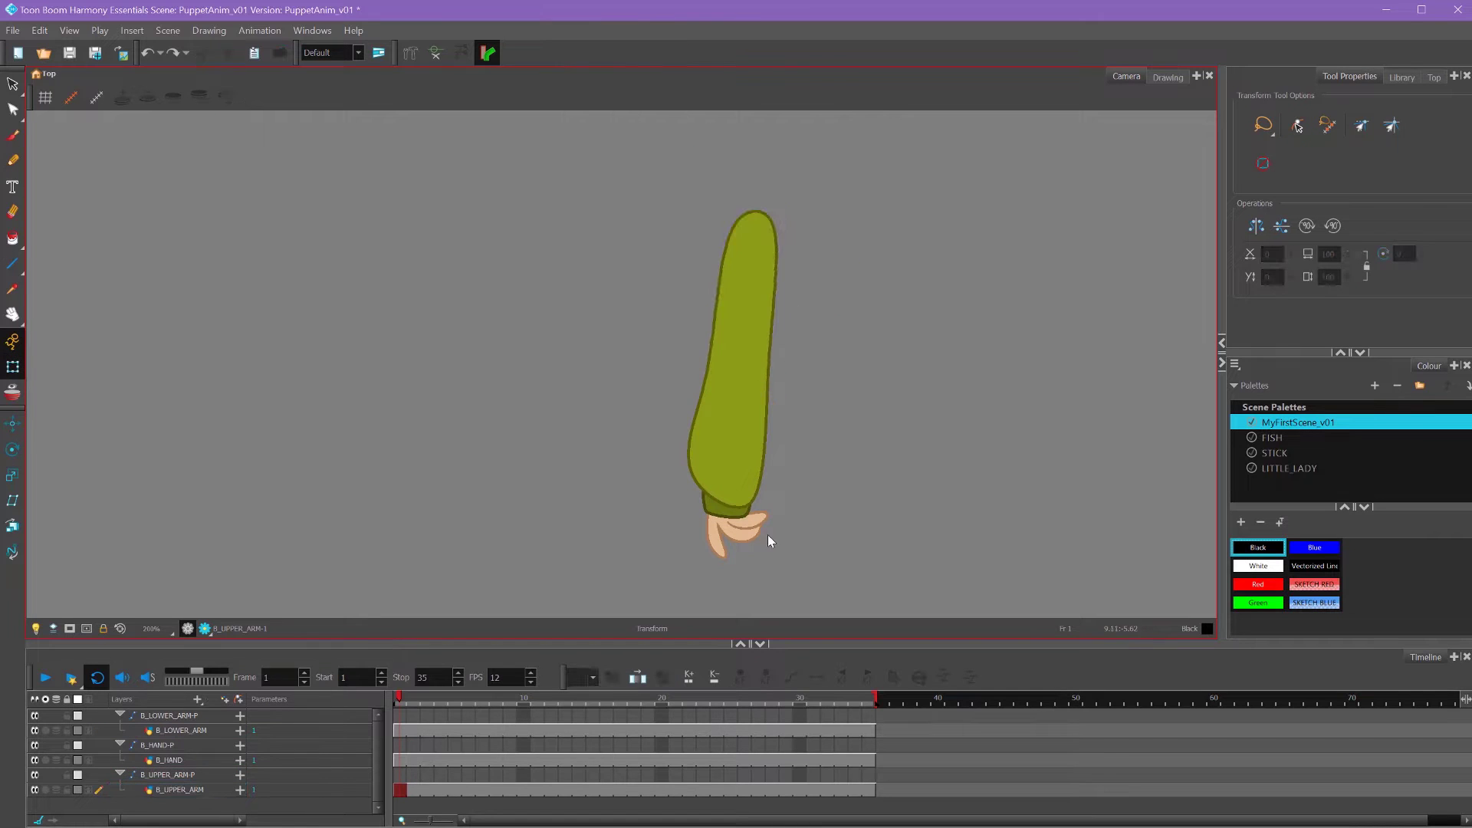
left_click(744, 529)
left_click(737, 381)
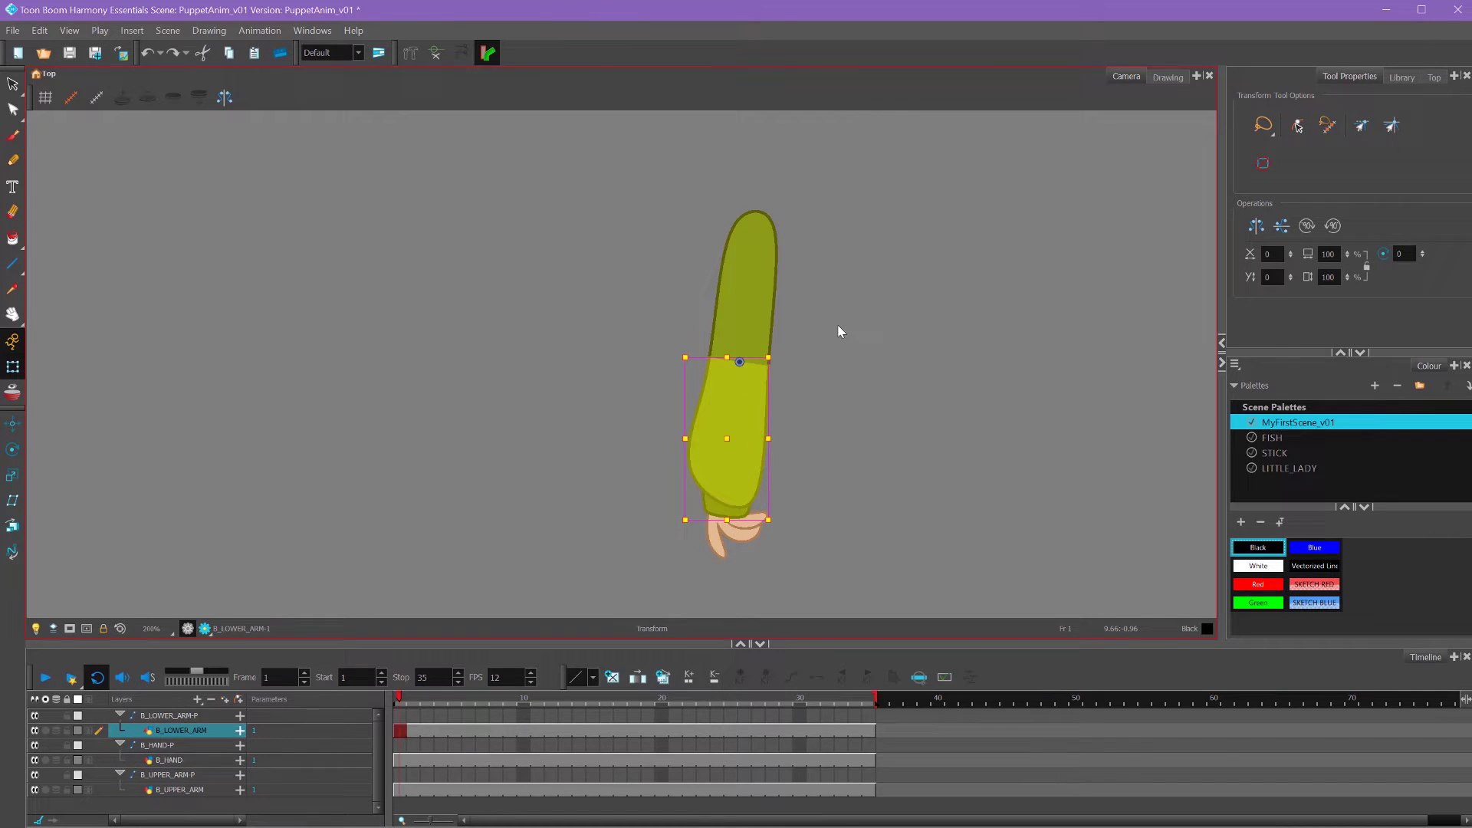
left_click(783, 353)
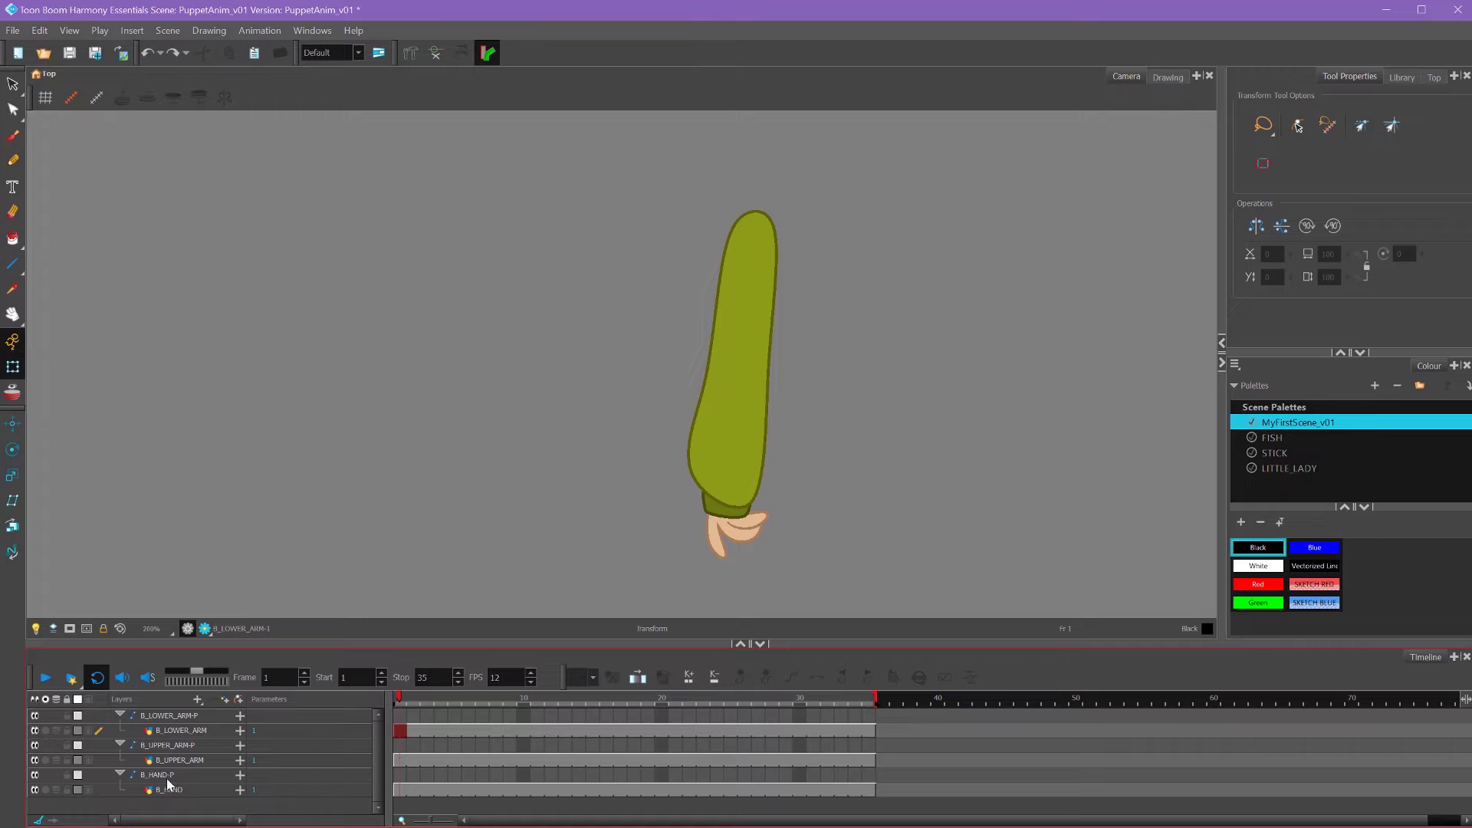
Nest B_HAND-P under B_LOWER_ARM-P in the Timeline layer list.
left_click_drag(159, 777, 194, 725)
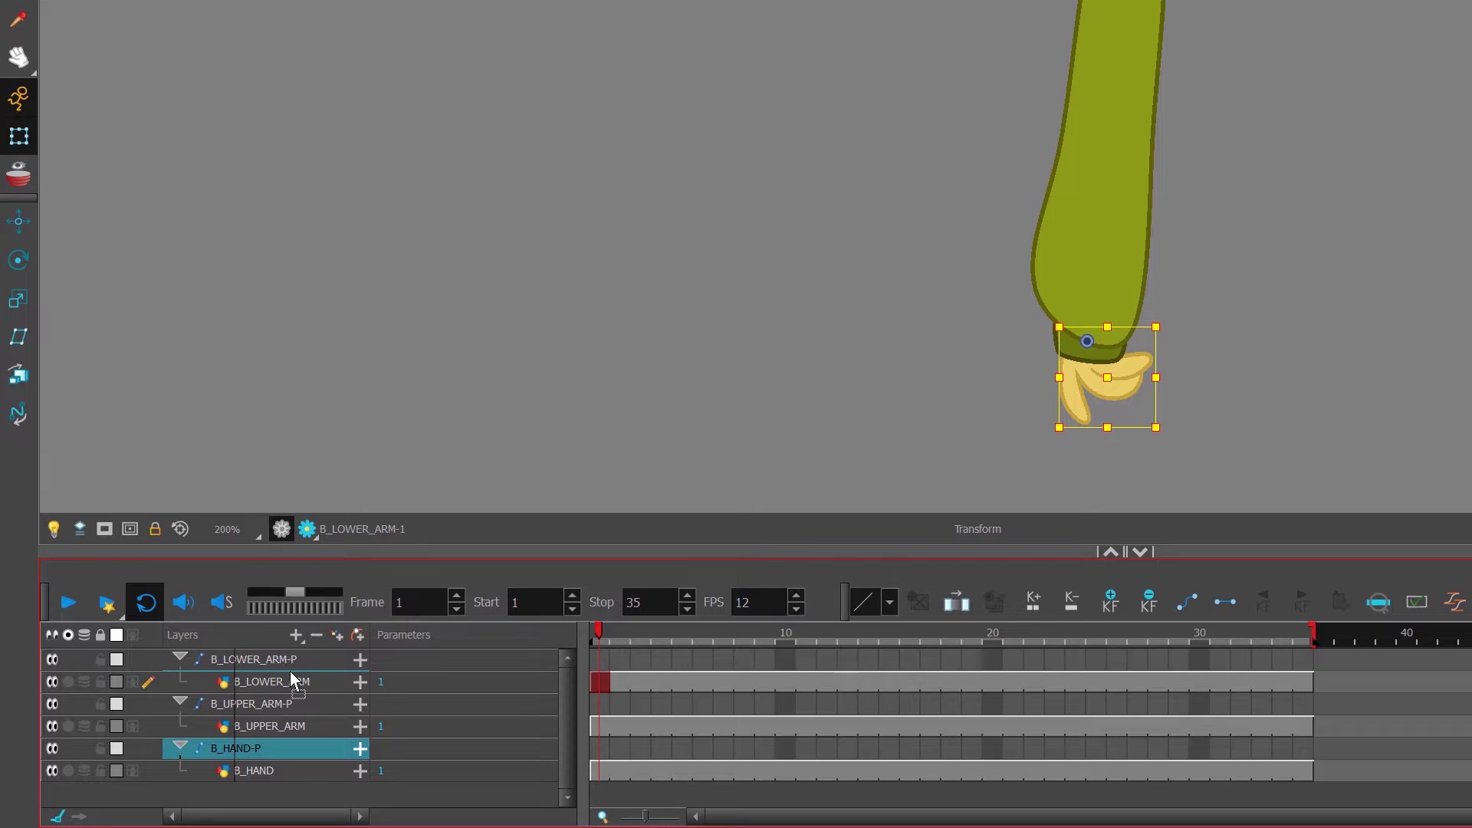
left_click_drag(294, 679, 296, 683)
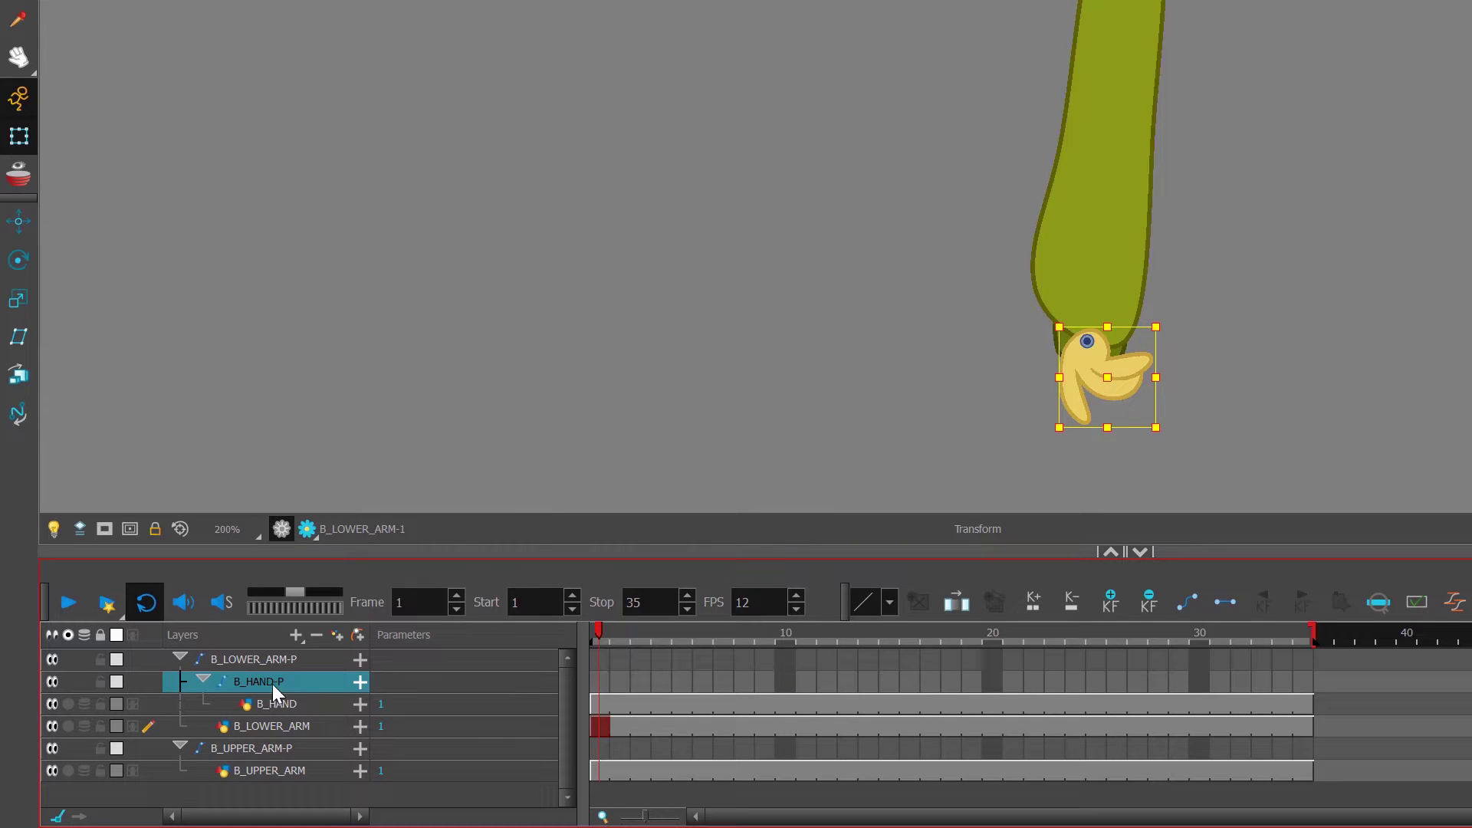
left_click(278, 659)
left_click(281, 683)
Move B_LOWER_ARM above the hand peg and nest B_LOWER_ARM-P under B_UPPER_ARM-P.
left_click(299, 728)
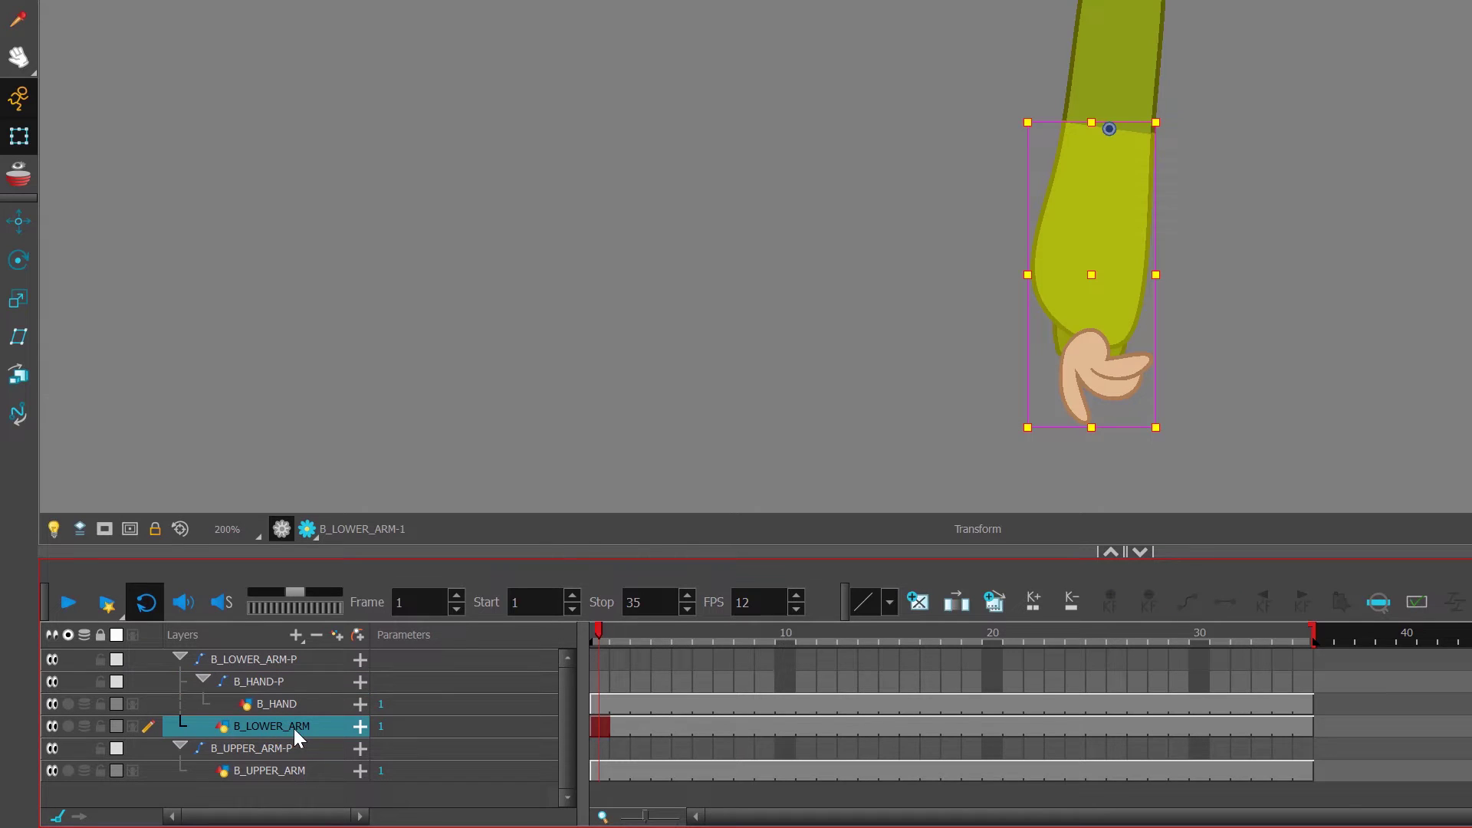
mouse_move(292, 724)
left_mouse_down()
mouse_move(292, 670)
mouse_move(301, 679)
left_mouse_up()
key("b")
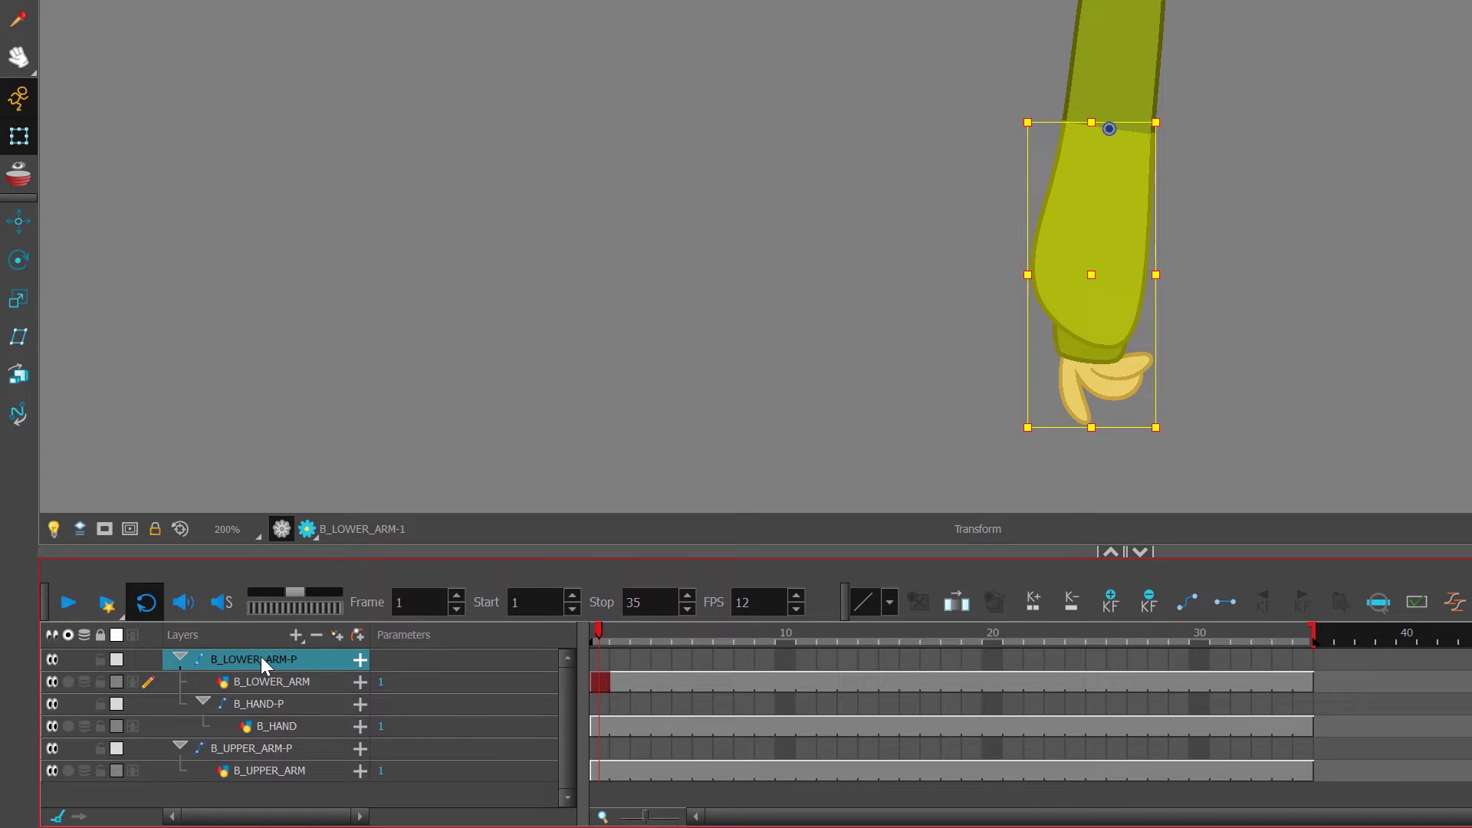
left_click_drag(261, 659, 294, 767)
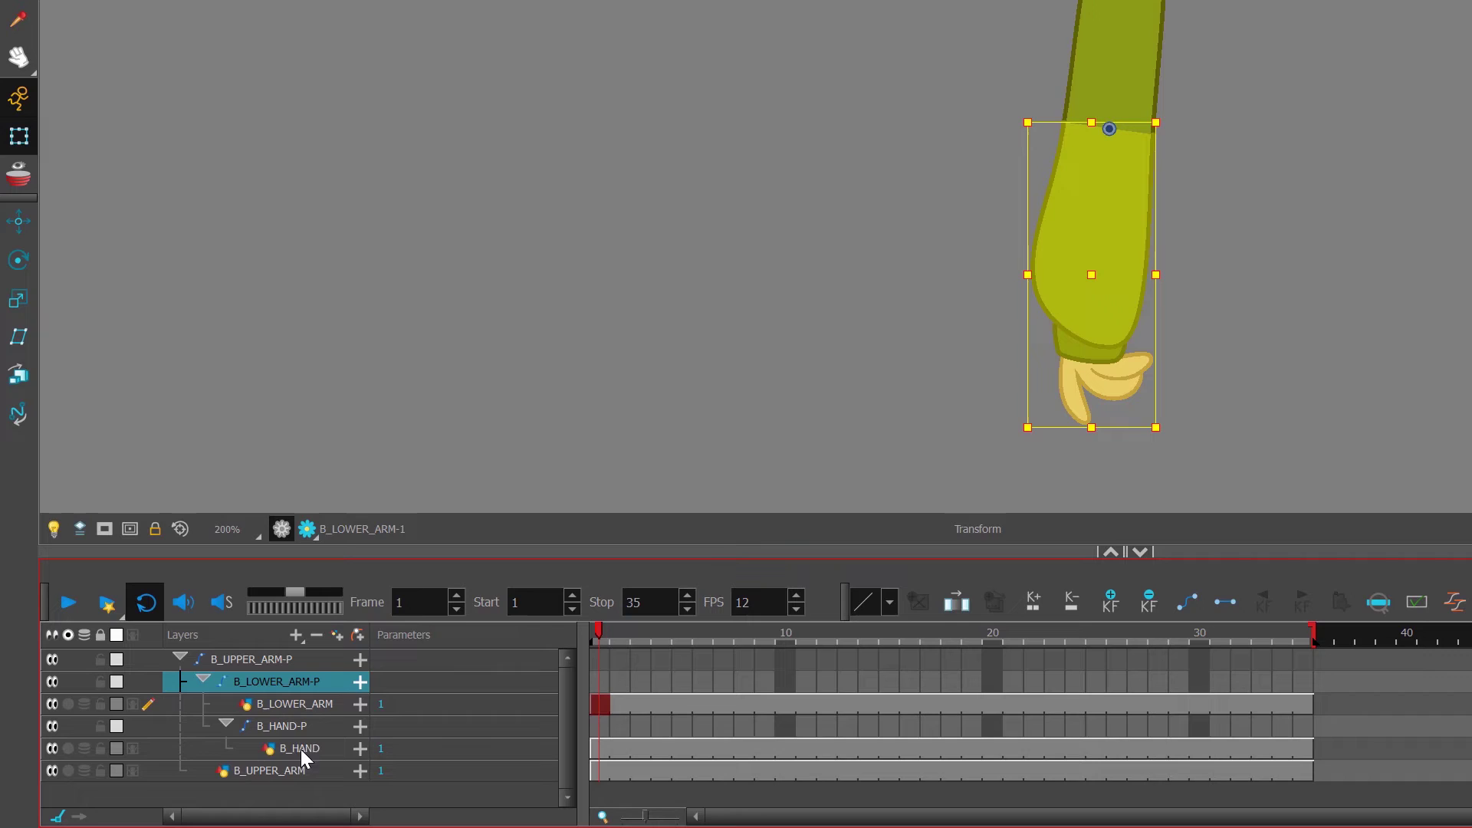
left_click(272, 773)
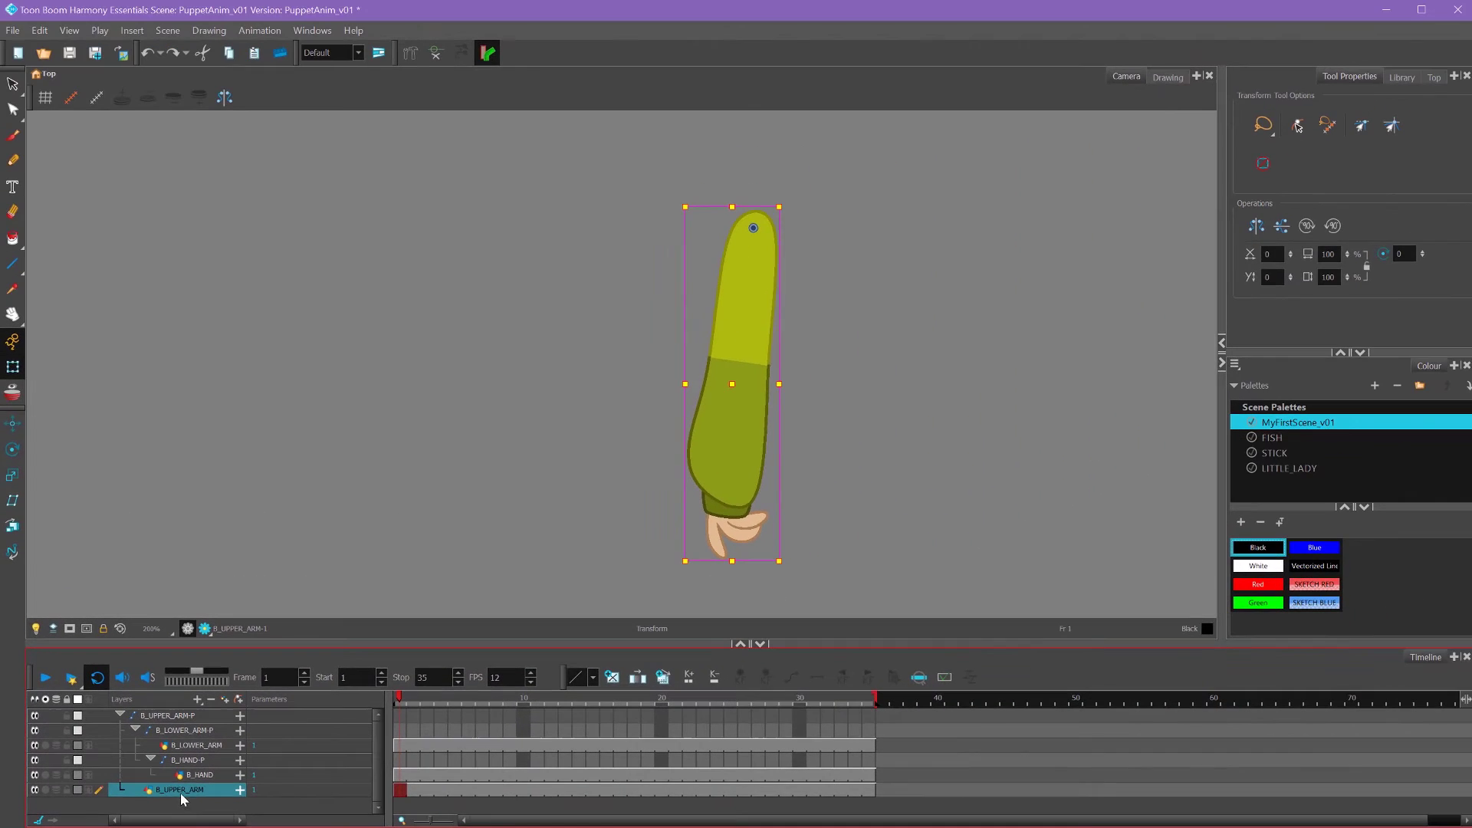
left_click(168, 716)
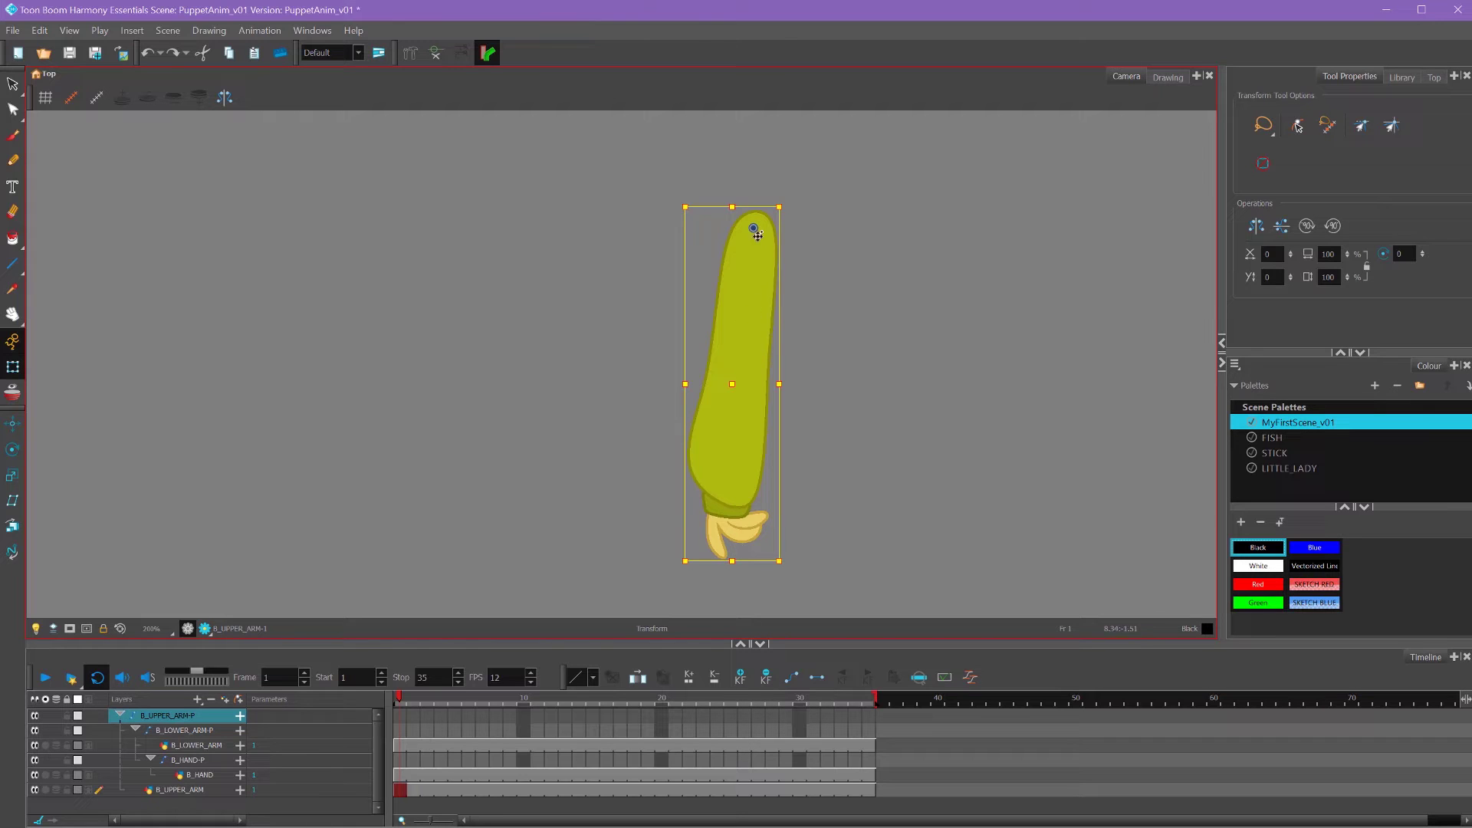
left_click(11, 449)
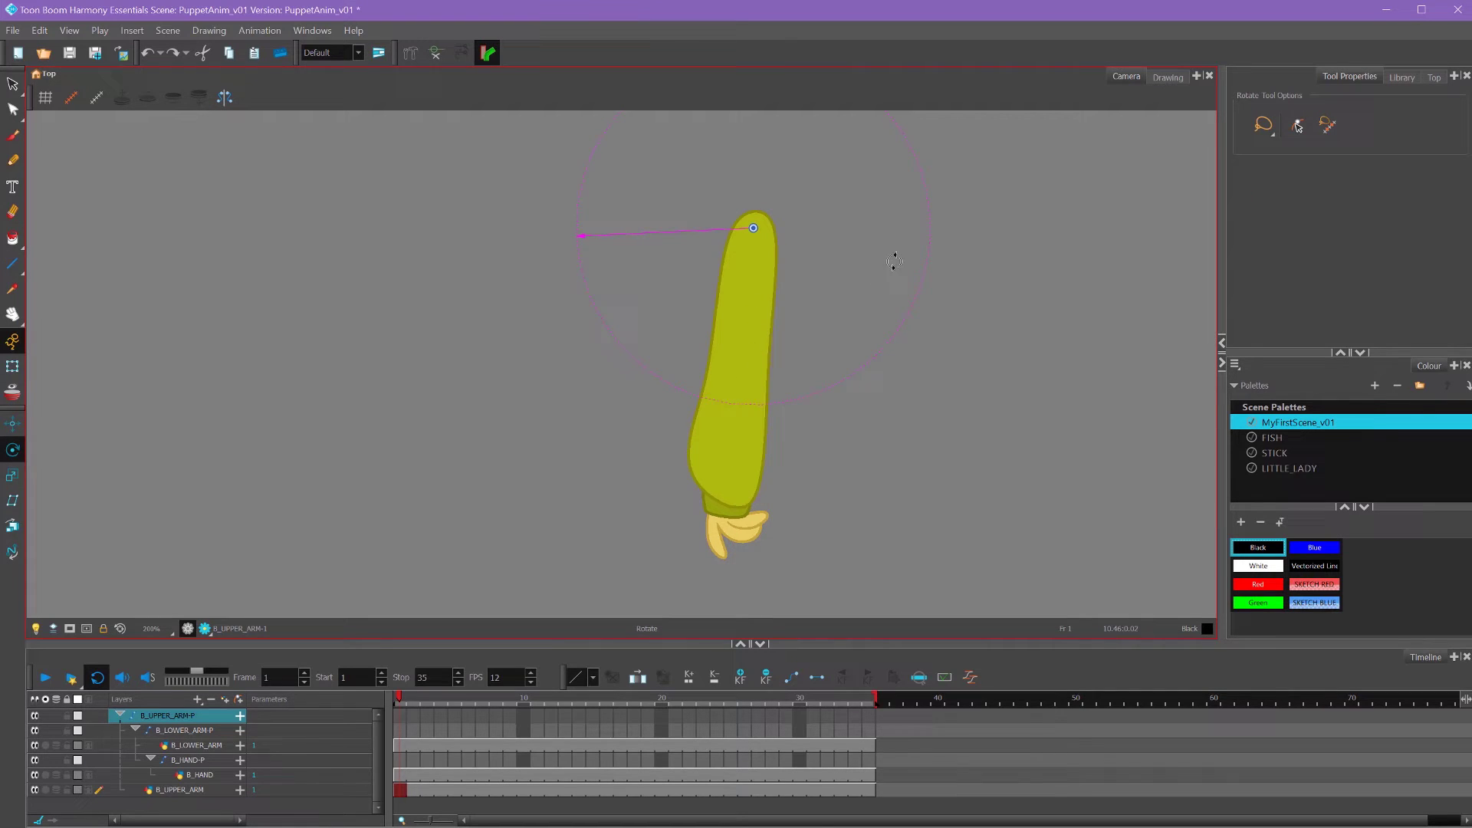
left_click_drag(1013, 192, 978, 334)
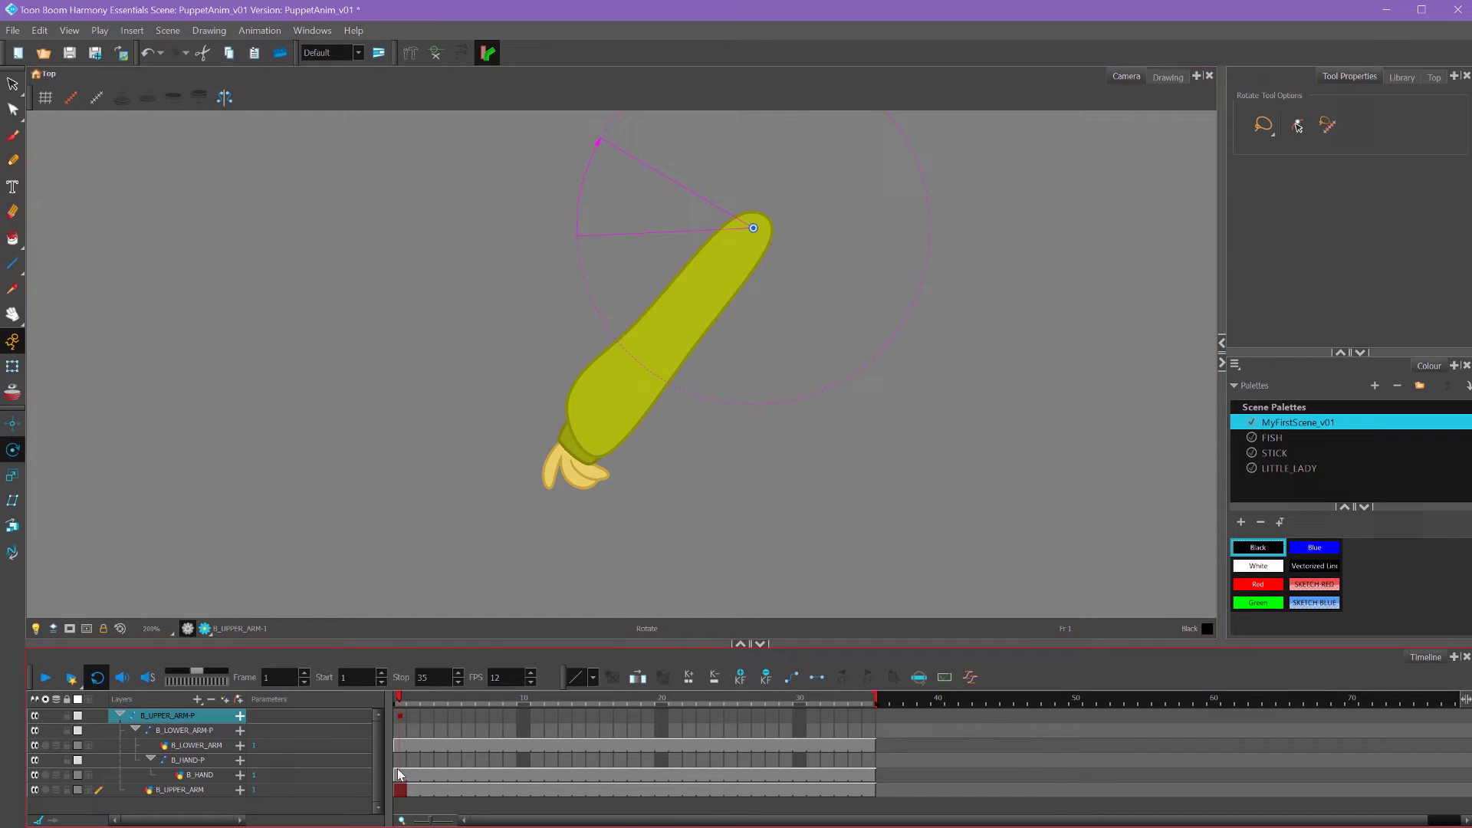
key("ctrl+z")
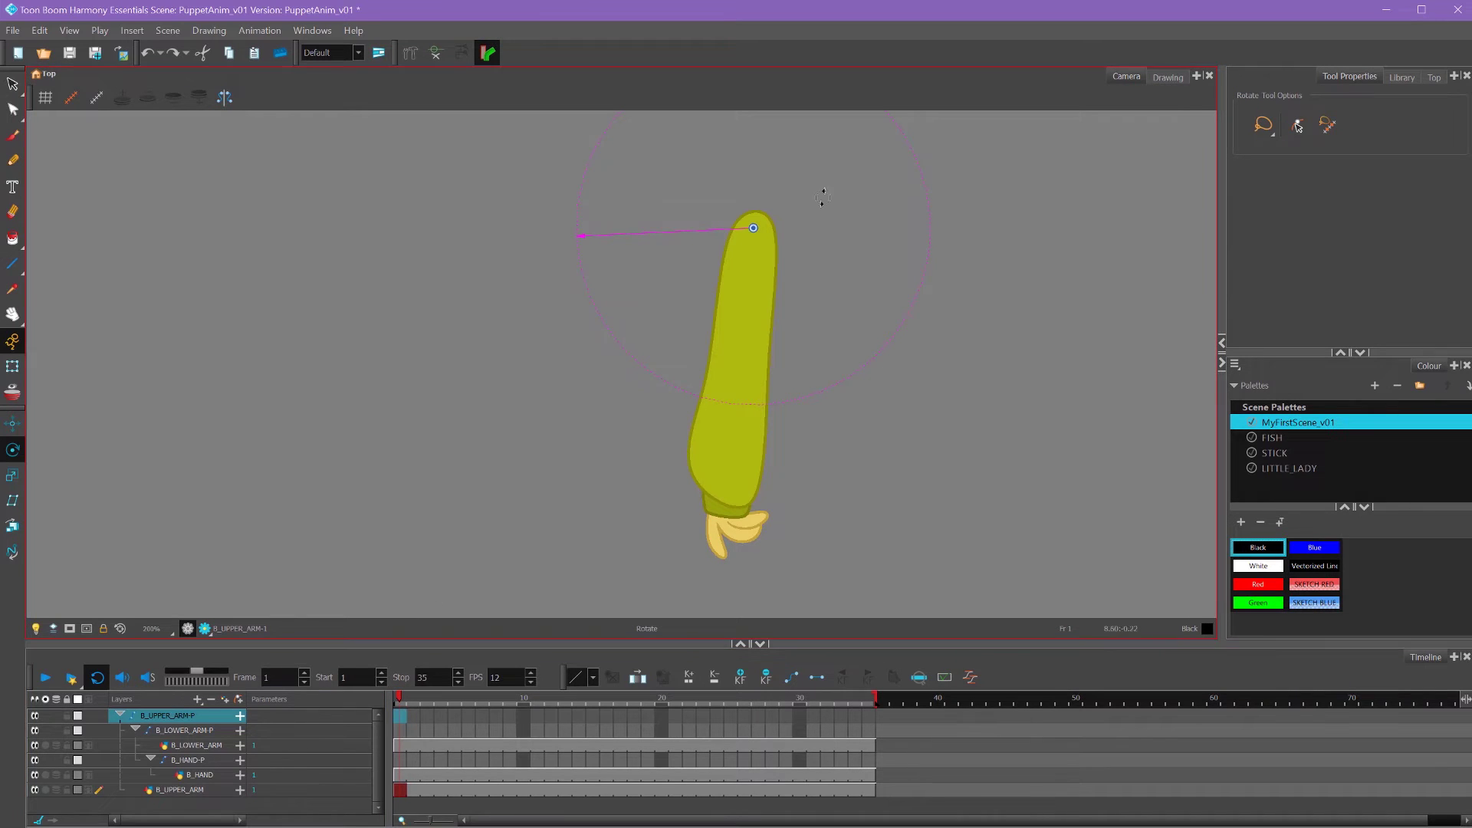
Add keyframes to all six arm layers at frame 1 and at frame 35.
left_click(400, 791, "shift")
left_click(741, 678)
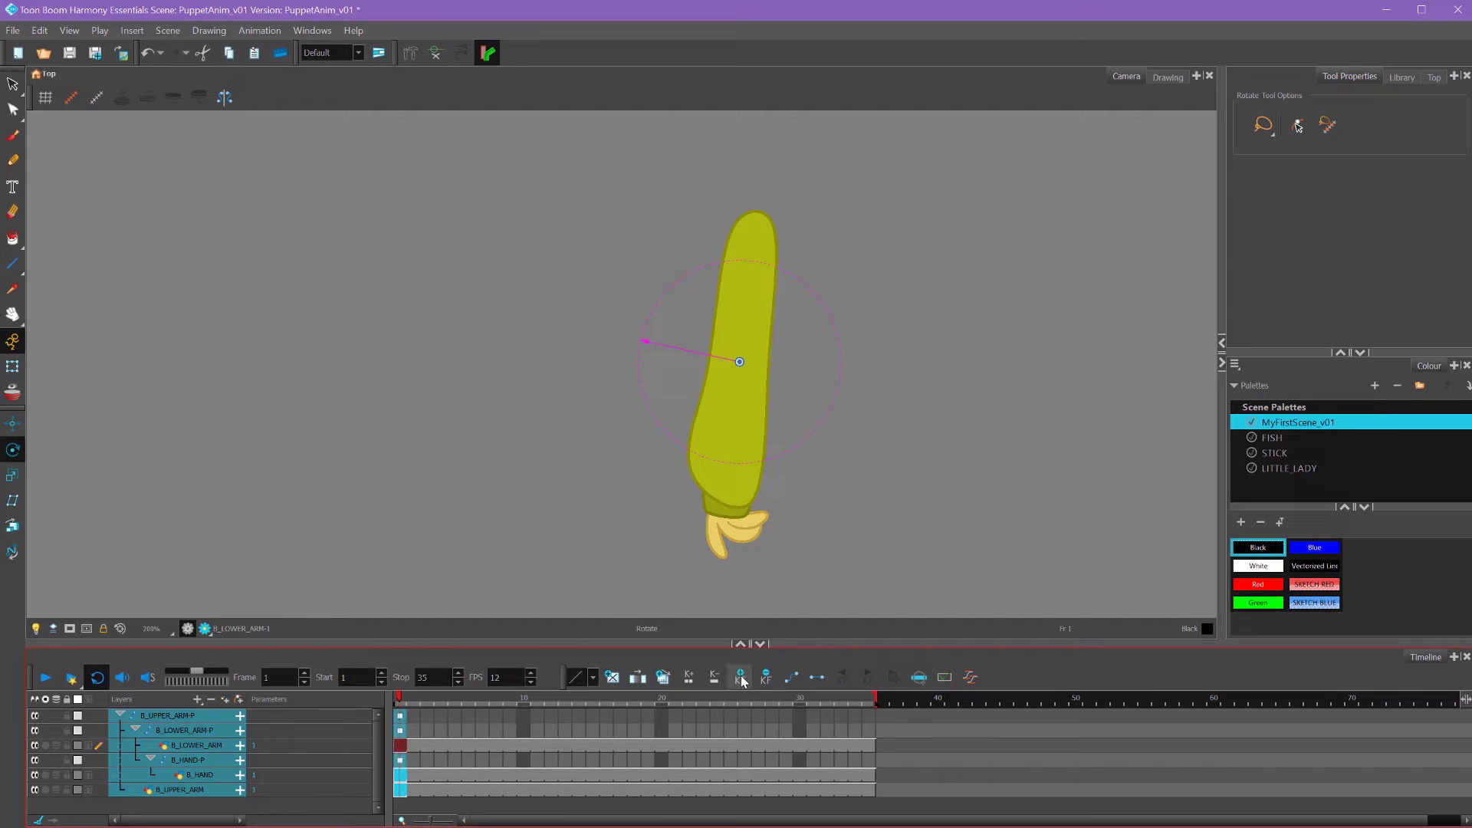
left_click_drag(402, 699, 924, 703)
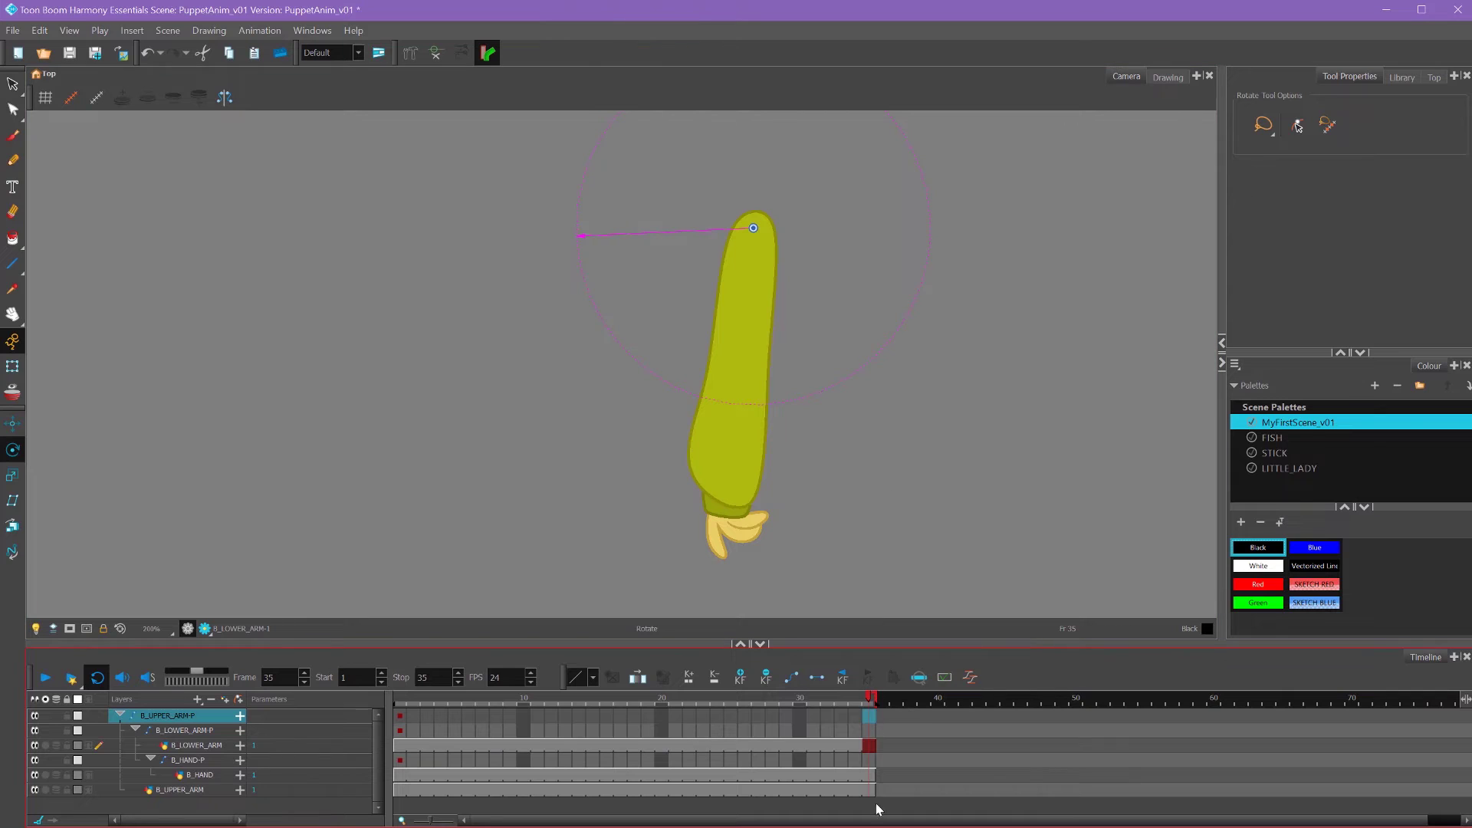
left_click_drag(869, 793, 868, 725)
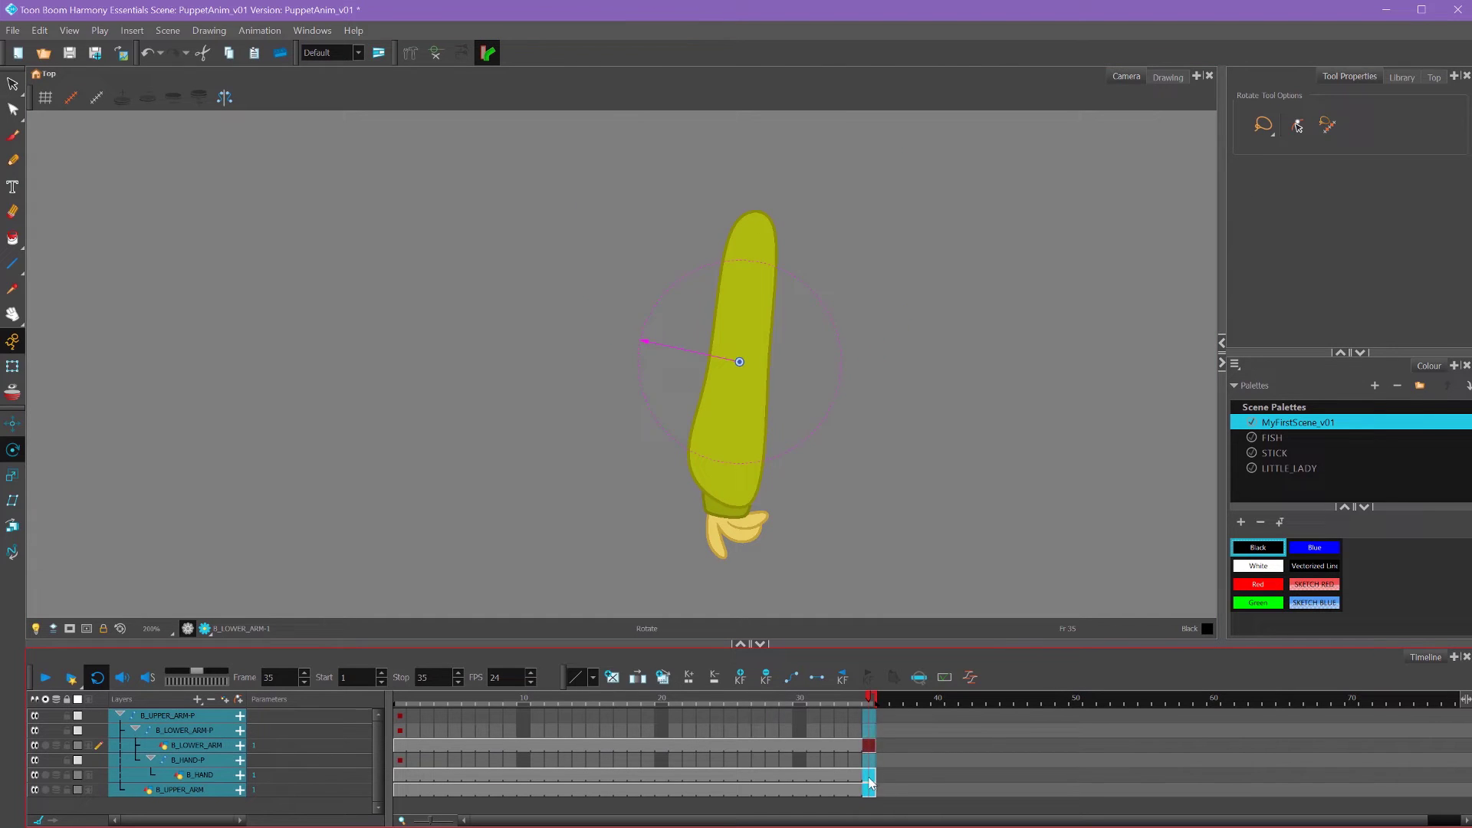
left_click(740, 676)
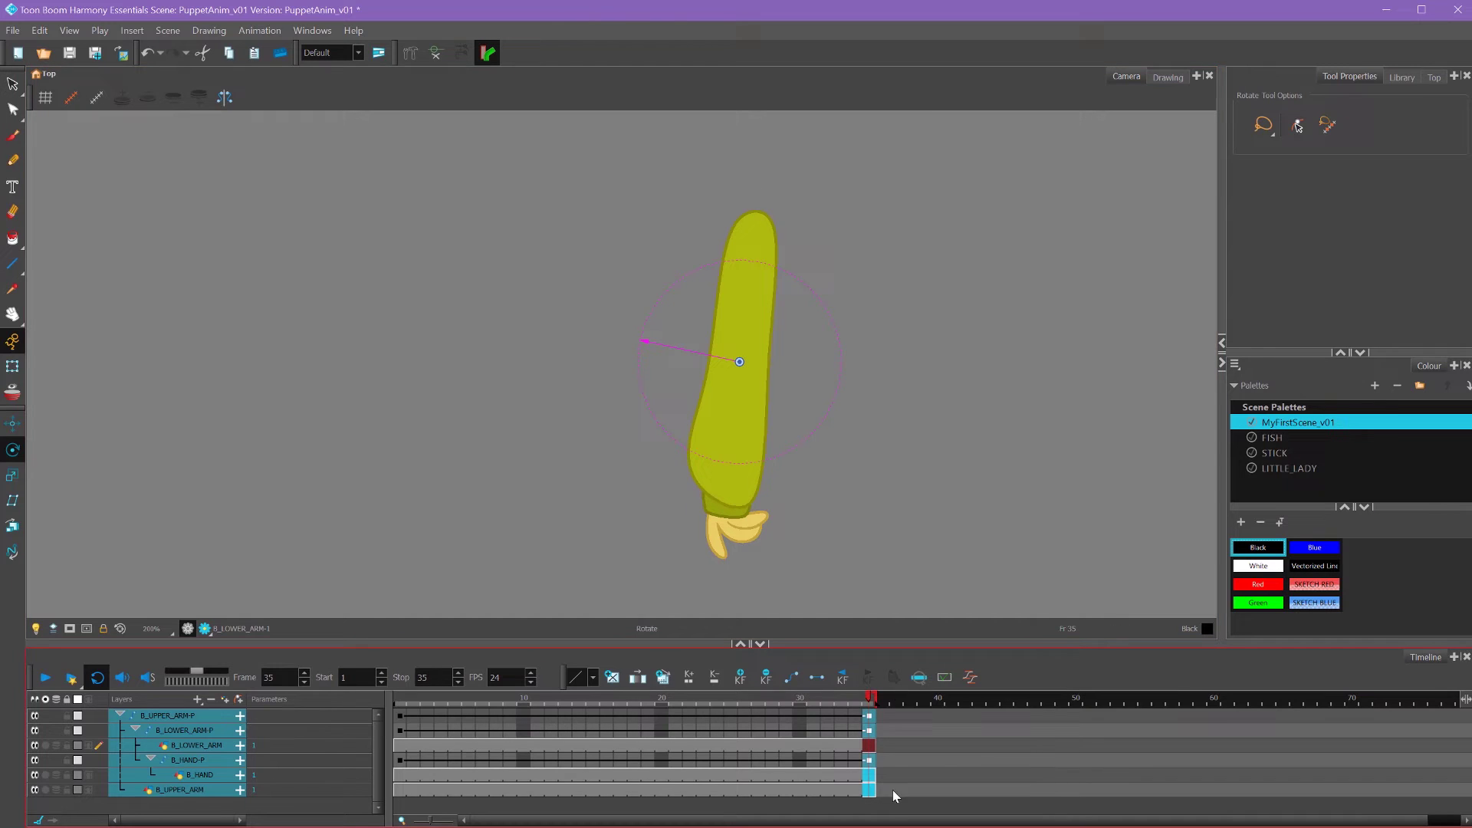
left_click(869, 715)
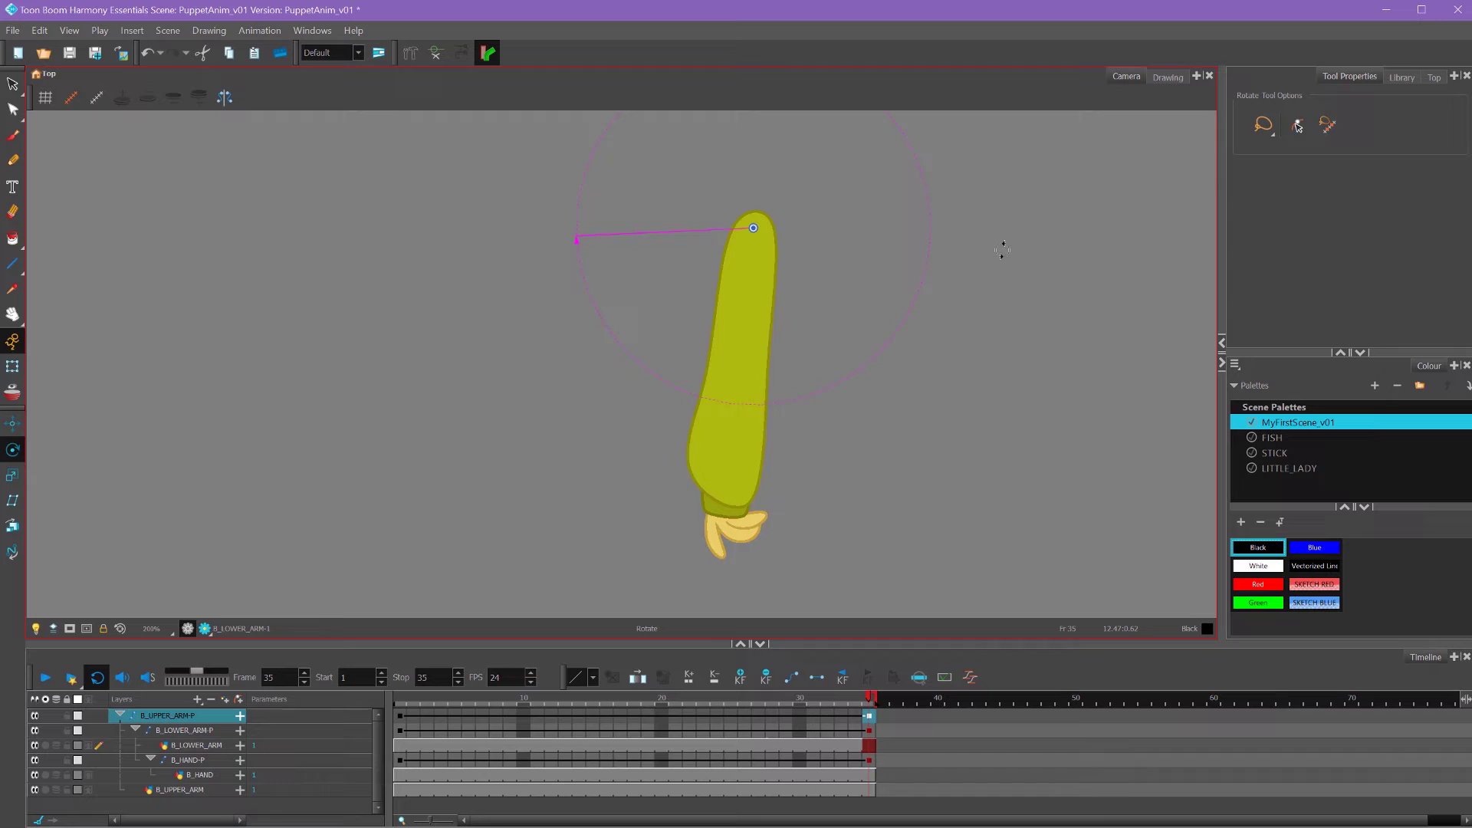
At frame 35, swing the upper arm out from the shoulder and bend the lower arm at the elbow.
left_click_drag(913, 246, 953, 355)
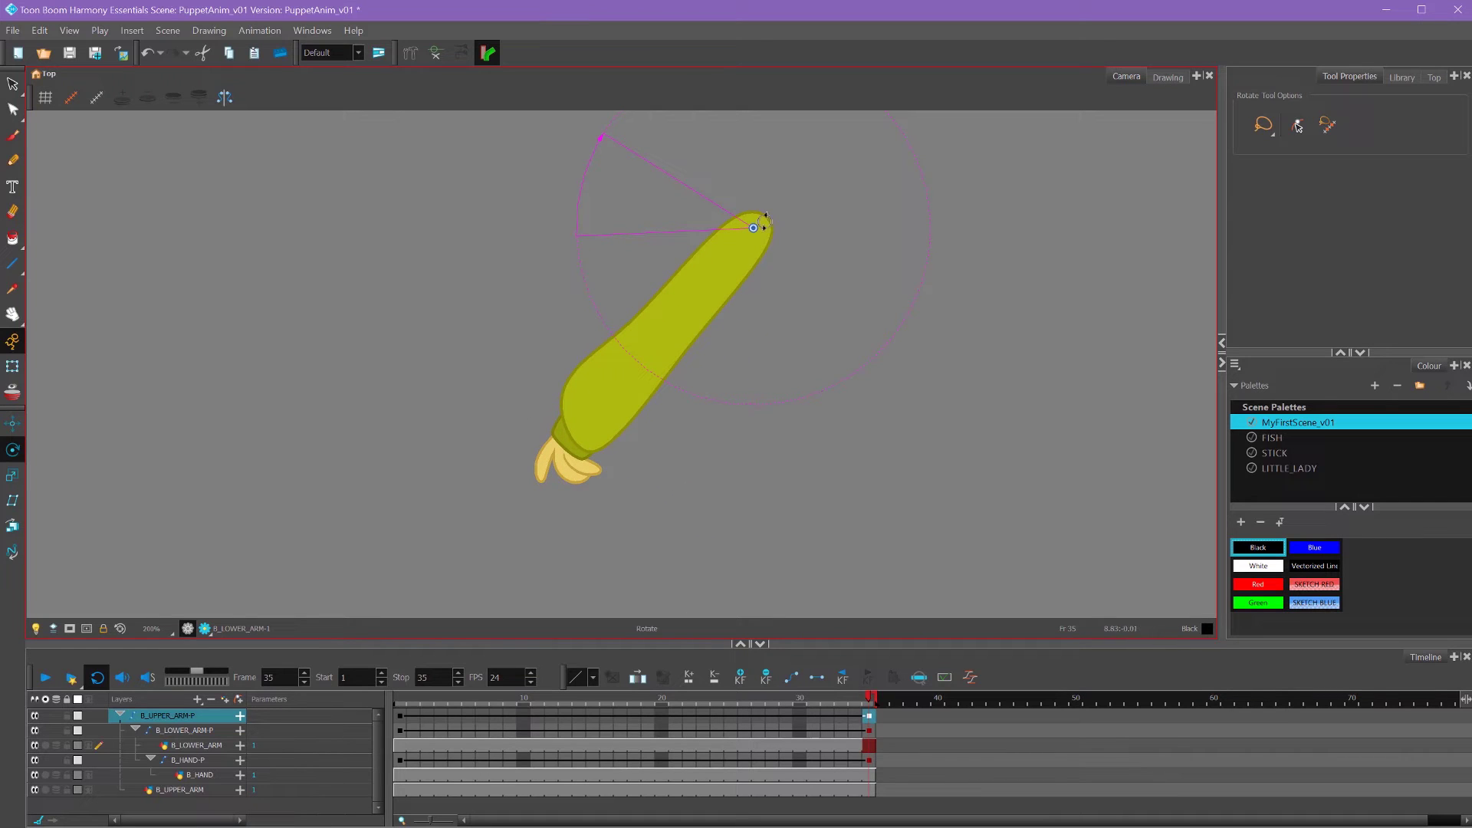
left_click(869, 730)
left_click_drag(881, 280, 775, 440)
key("shift+b")
key("alt+2")
Play the arm animation, stop it, and return to frame 1.
left_click(44, 678)
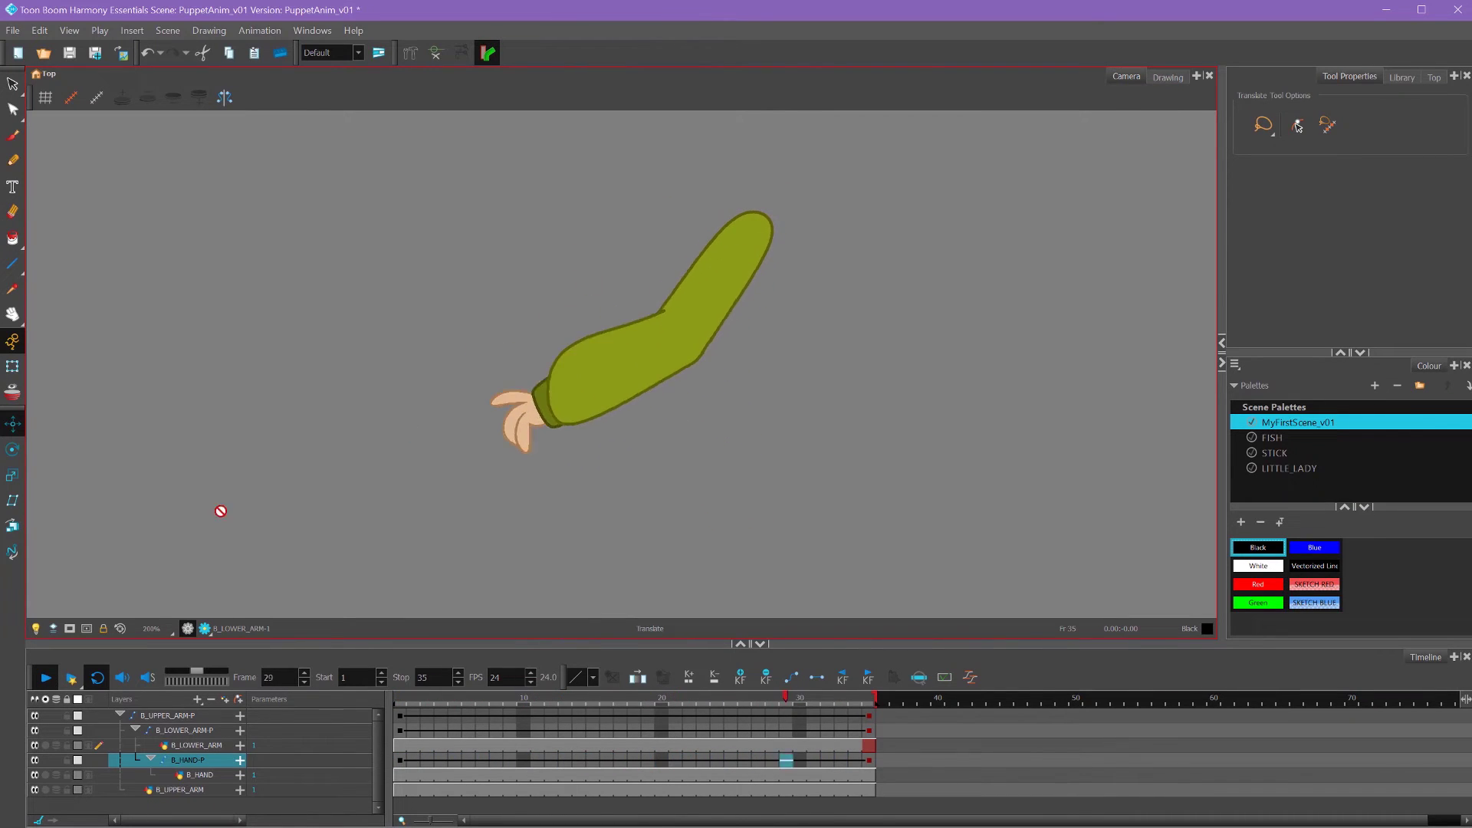
left_click(403, 696)
left_click(400, 697)
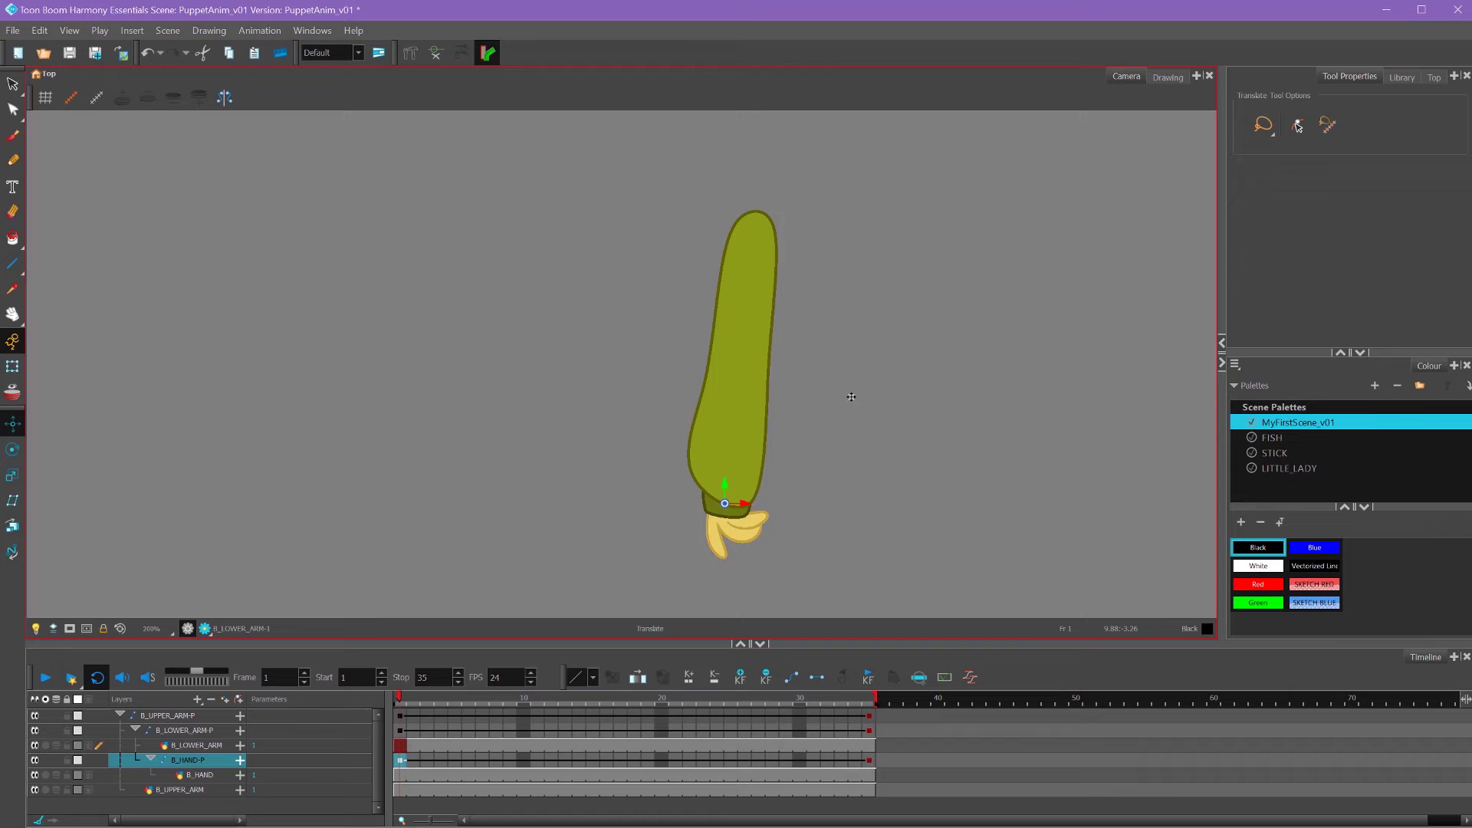
Apply an ease preset to the frame-1 keys of all three arm pegs.
left_click(400, 716, "shift")
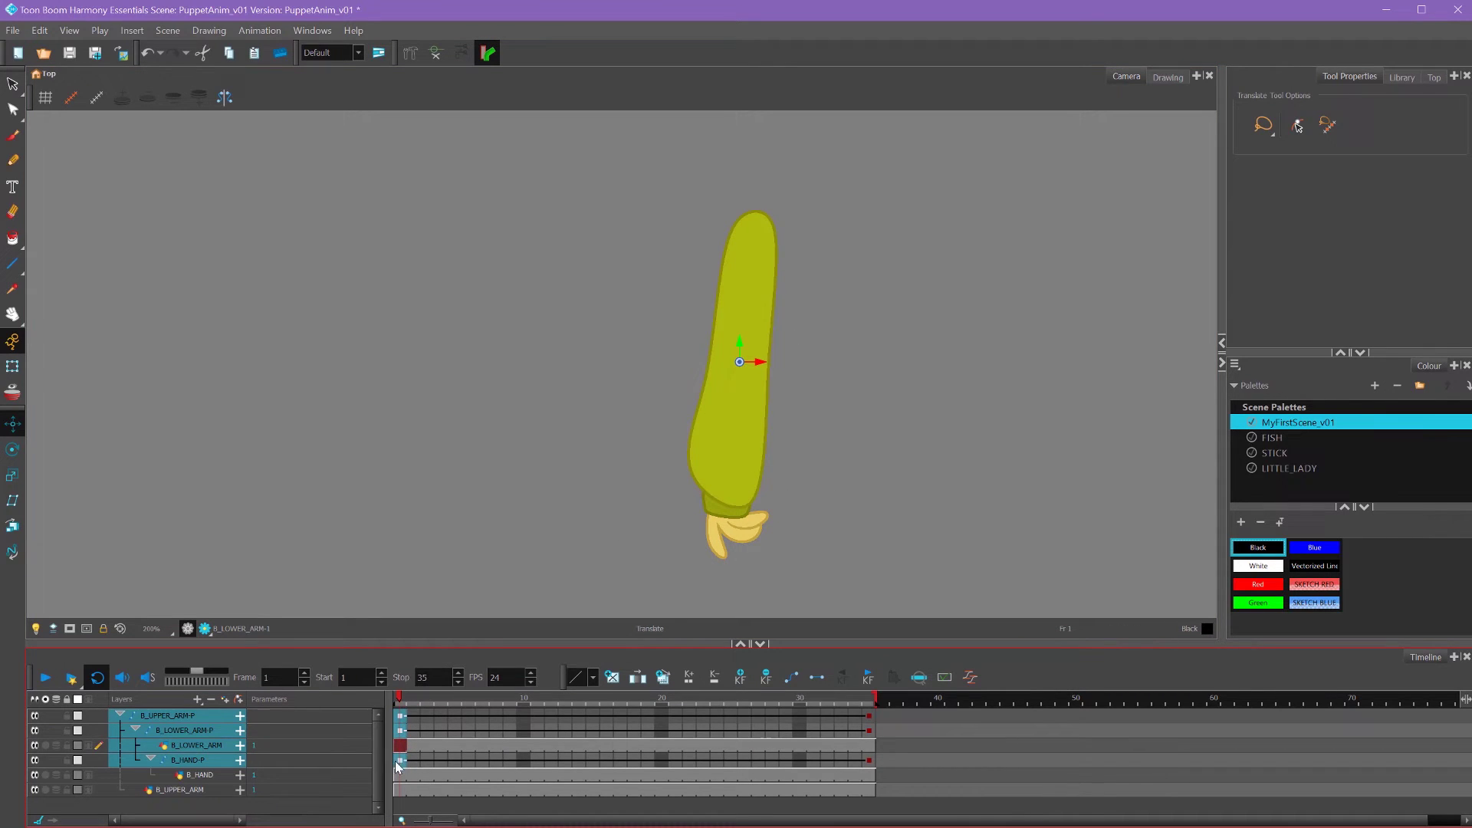
left_click(595, 678)
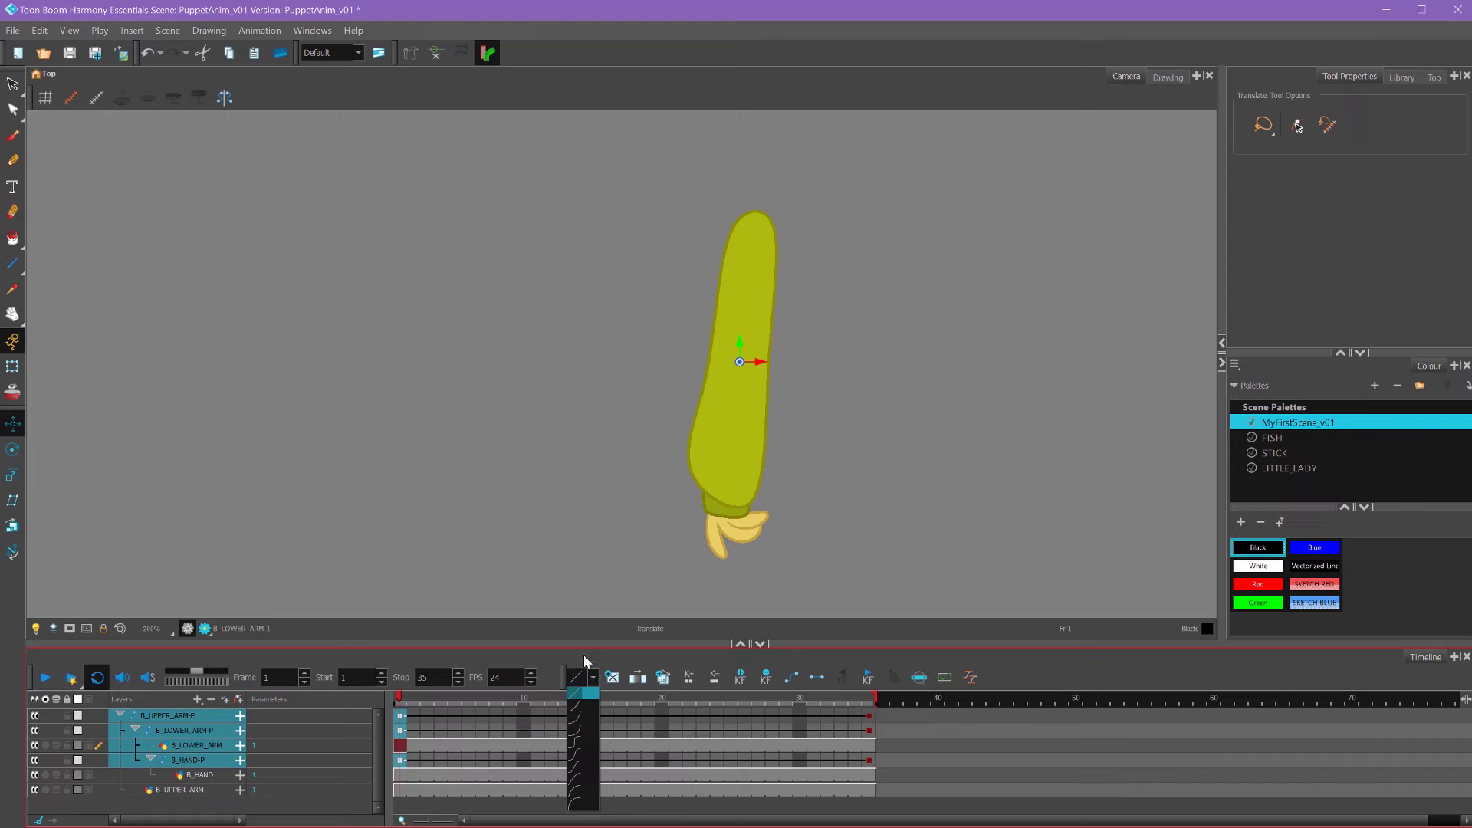
left_click(580, 760)
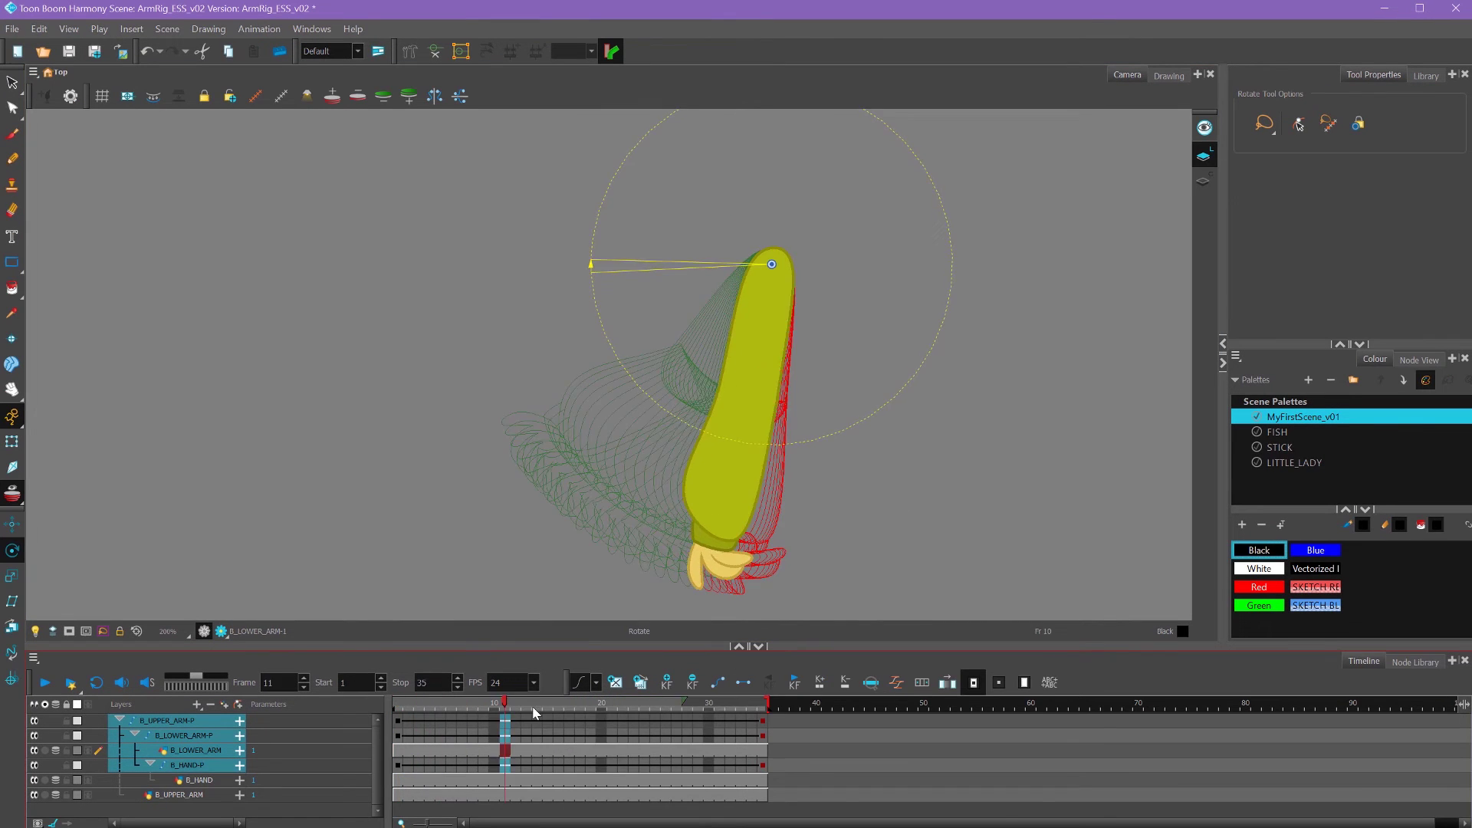
Scrub and play back the eased arm swing, then stop.
left_click_drag(503, 704, 589, 722)
left_click(43, 677)
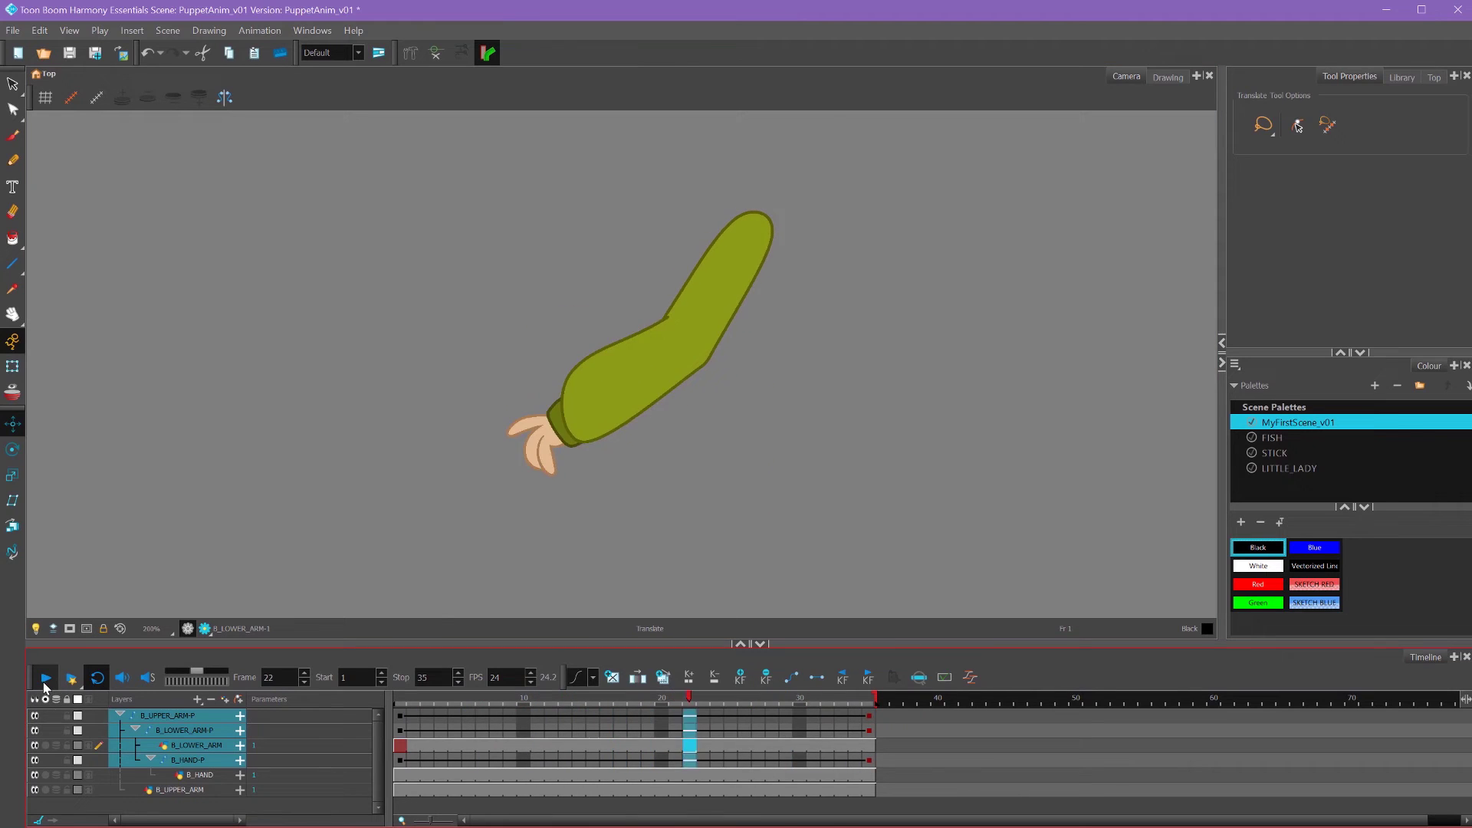
left_click(46, 680)
Copy the frame-1 arm keys to frame 6.
left_click(398, 700)
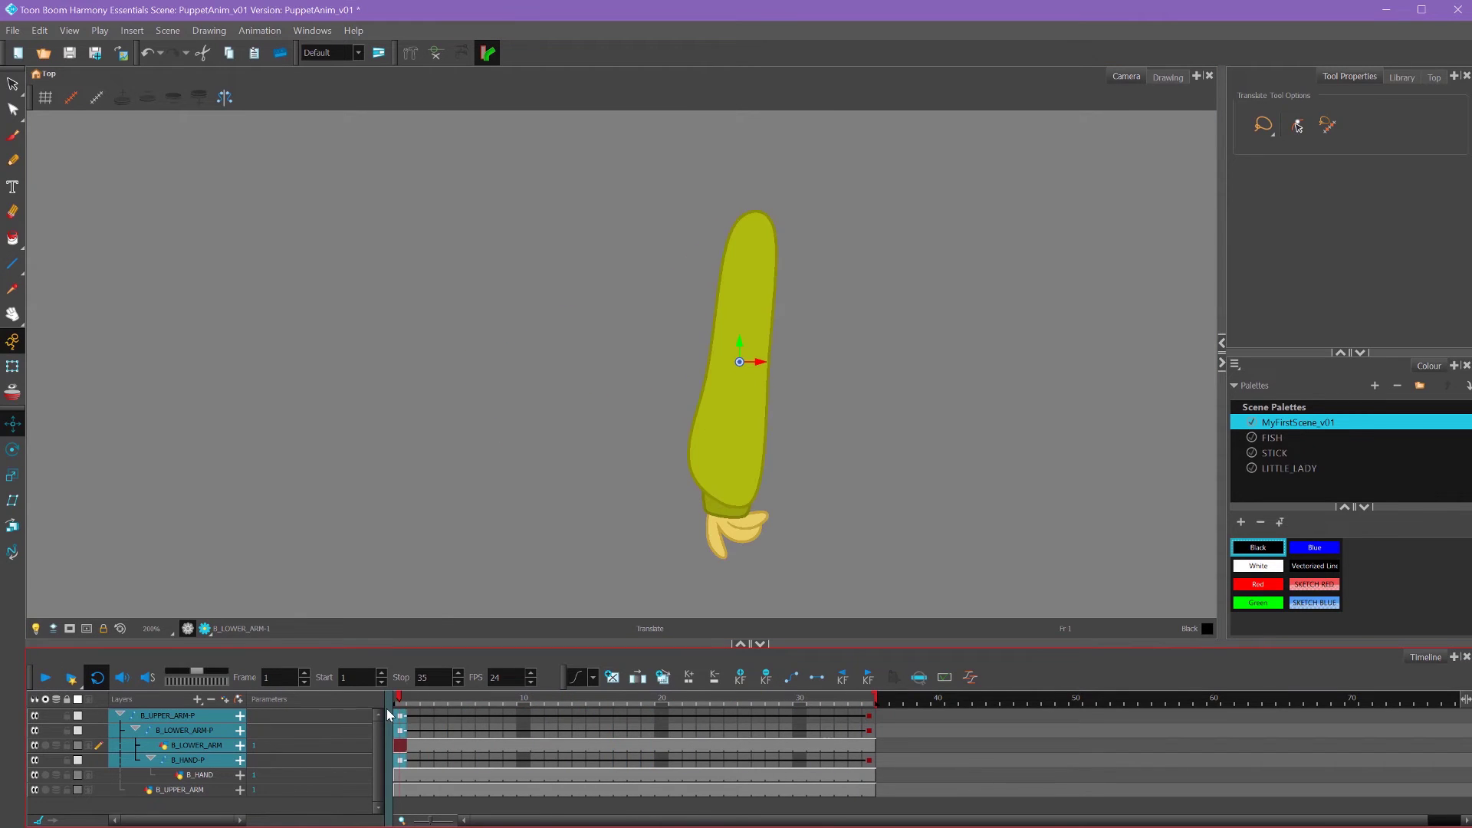
left_click(400, 717)
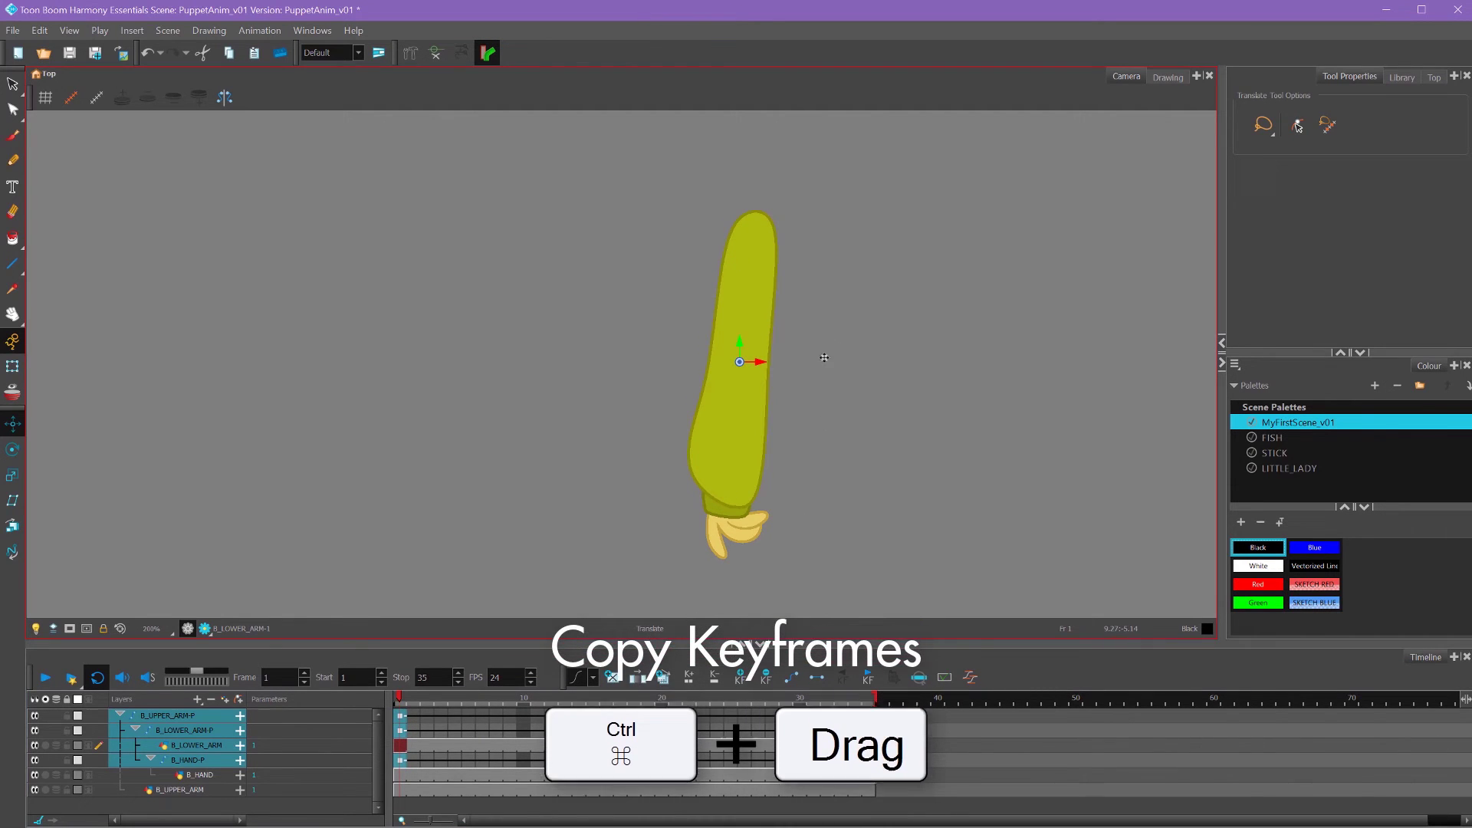
left_click(401, 719)
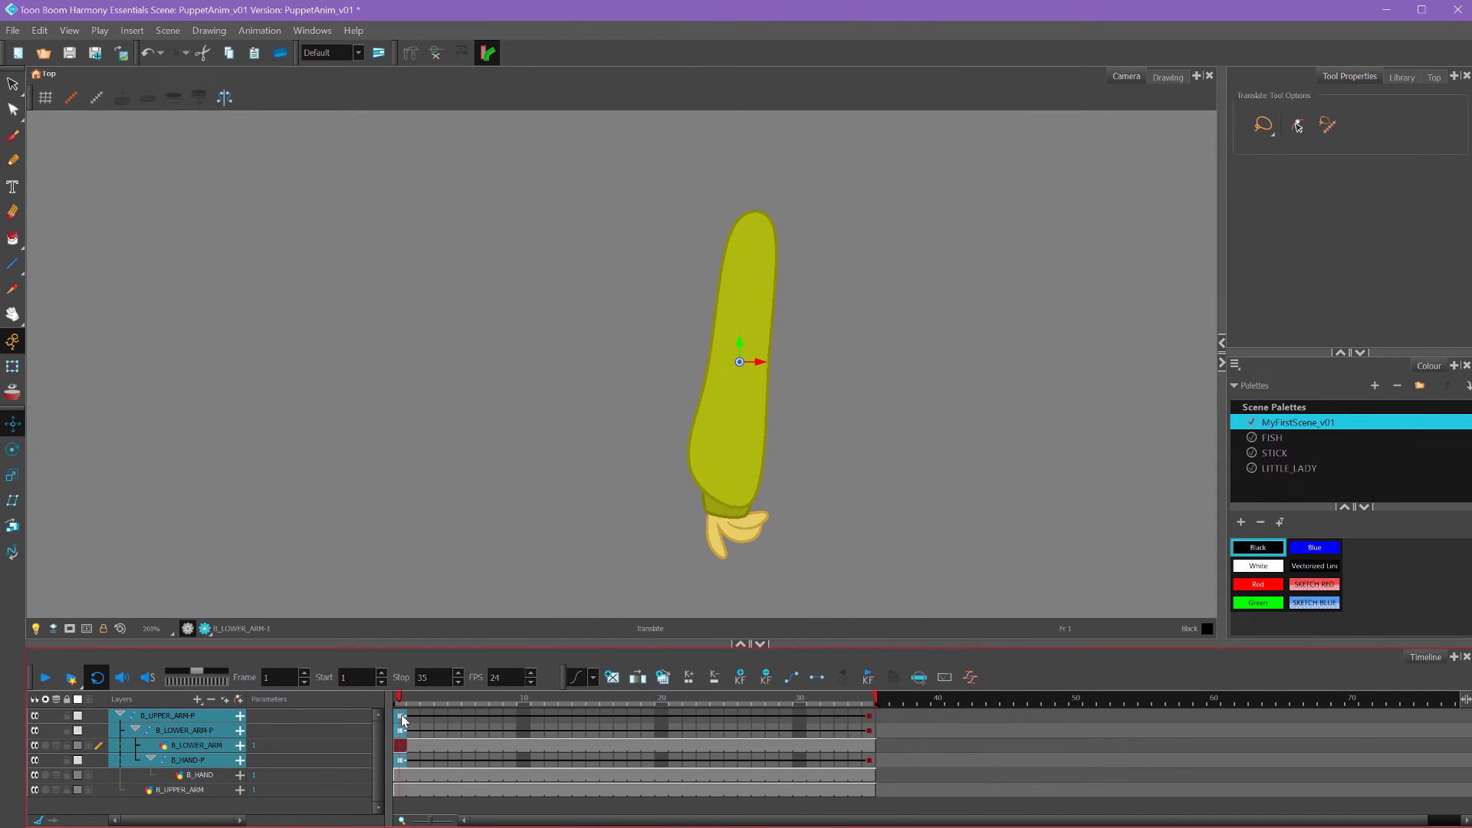
left_click_drag(402, 718, 477, 721)
Rotate the upper arm slightly at frame 6 as an anticipation.
left_click(469, 716)
key("alt+3")
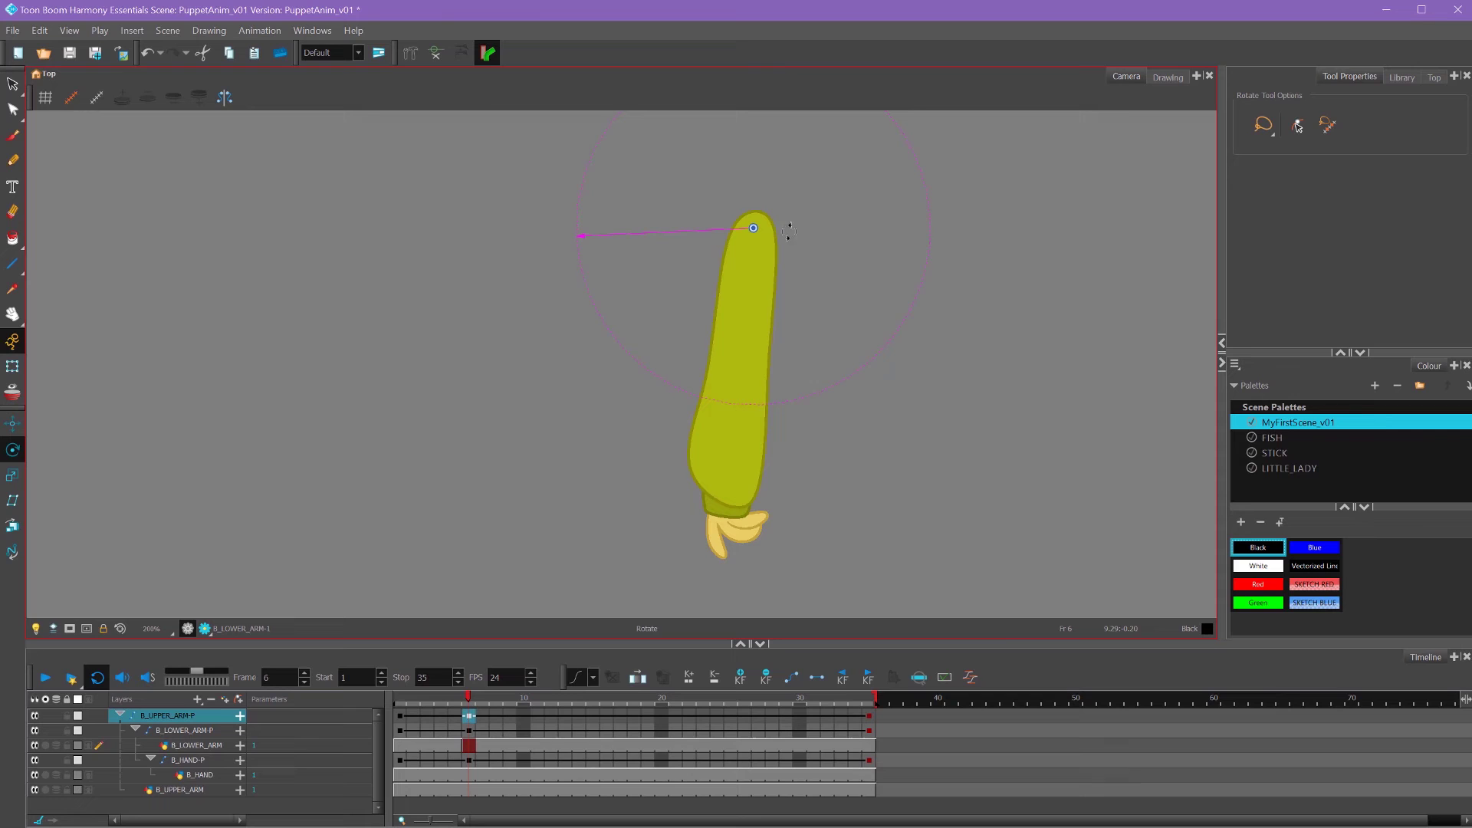
left_click_drag(759, 322, 759, 338)
left_click(469, 730)
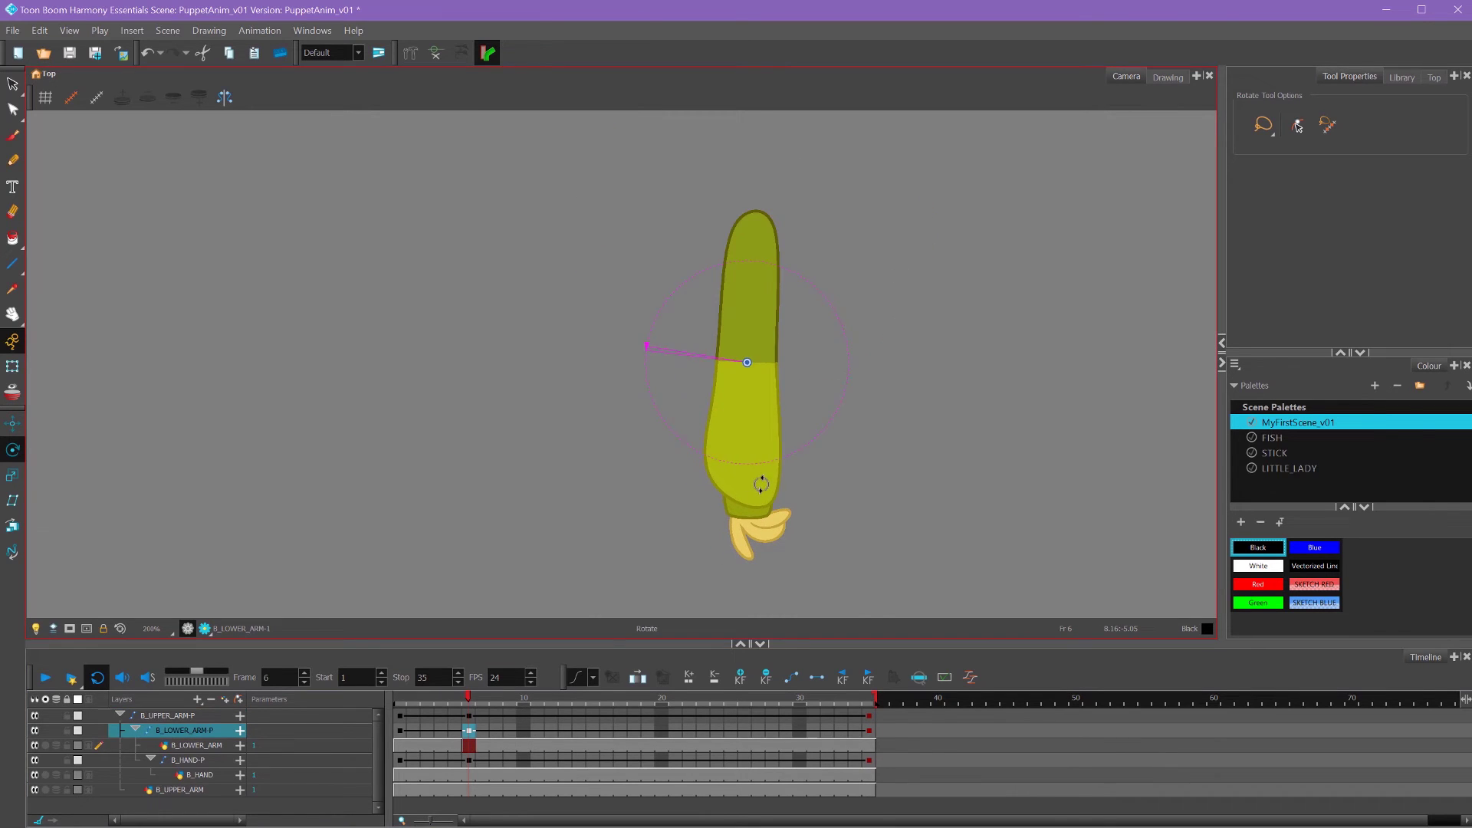
Ease the frame-1 keys from B_UPPER_ARM-P down to B_HAND-P and preview the anticipation motion.
left_click(401, 715)
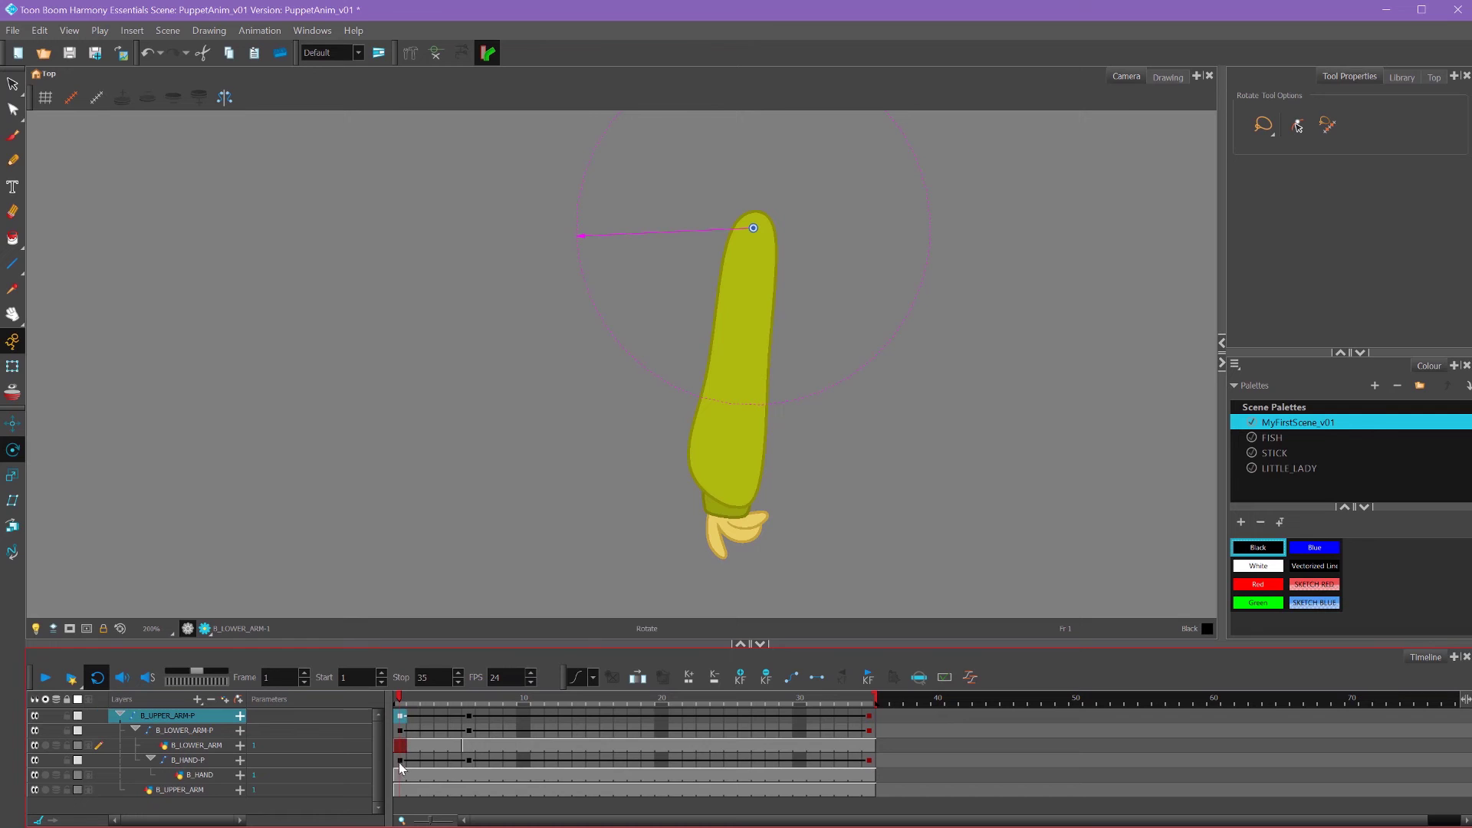
left_click(401, 761, "shift")
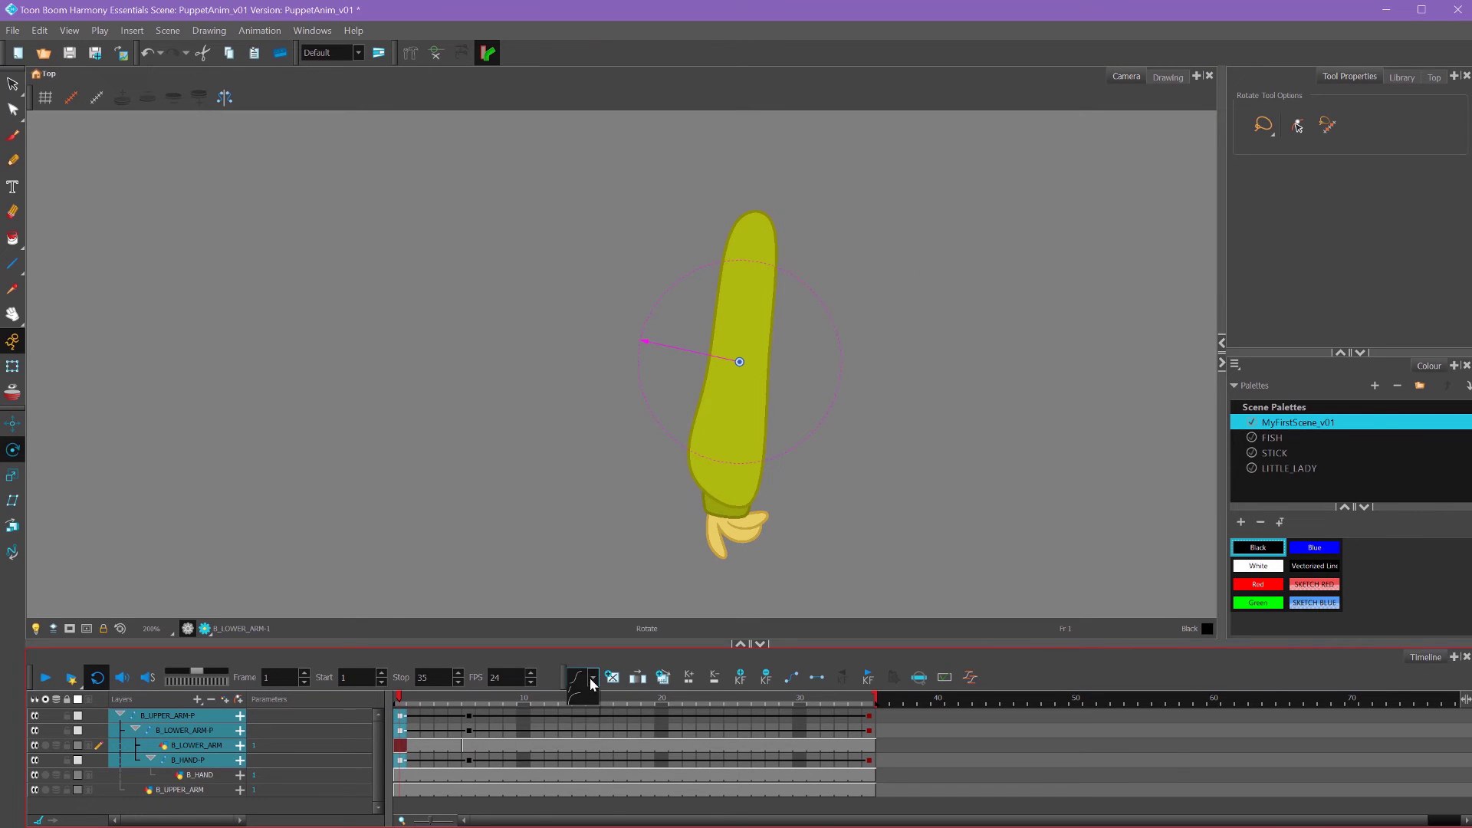
left_click(579, 756)
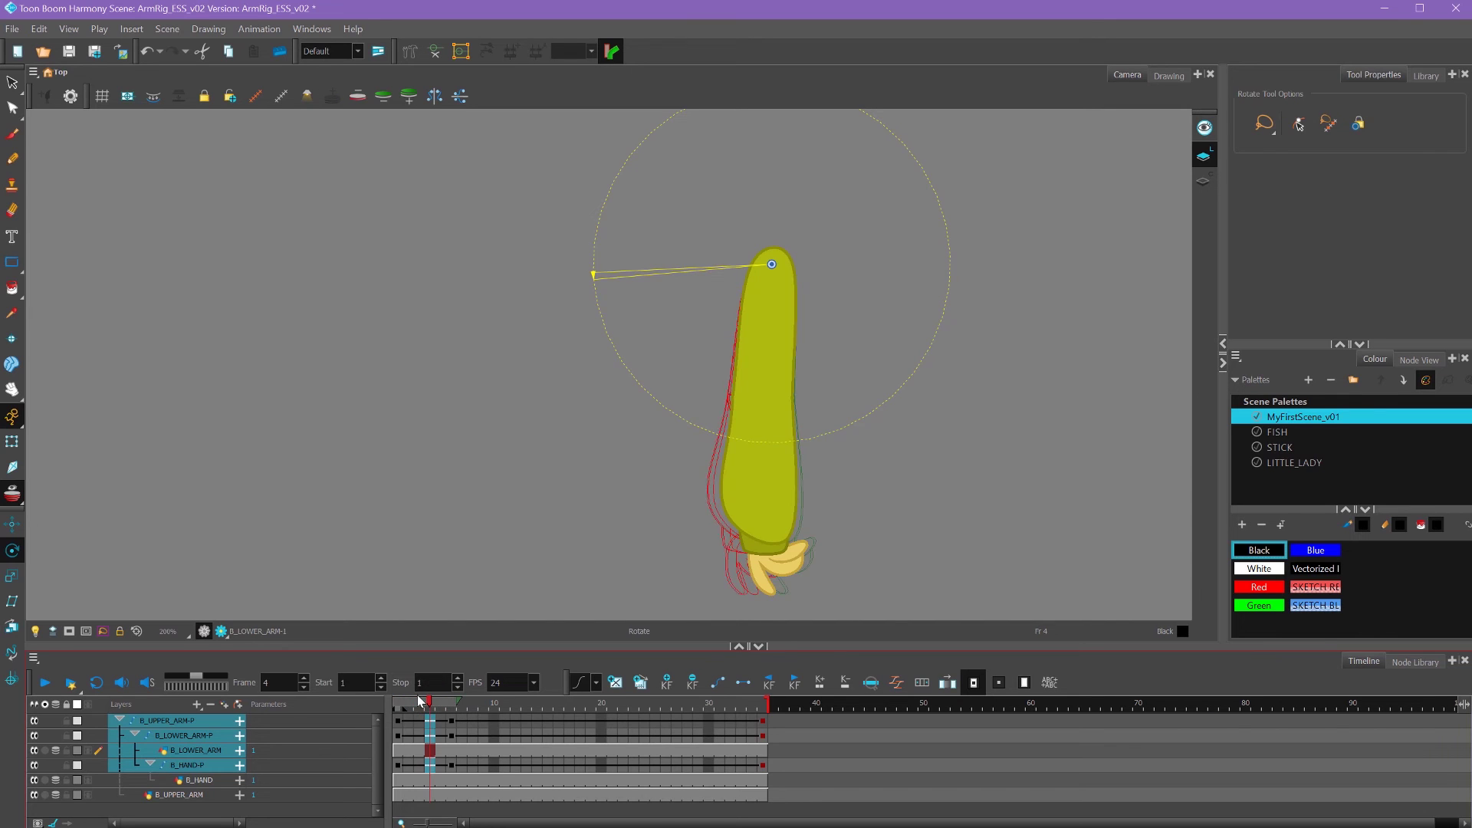
left_click(420, 720)
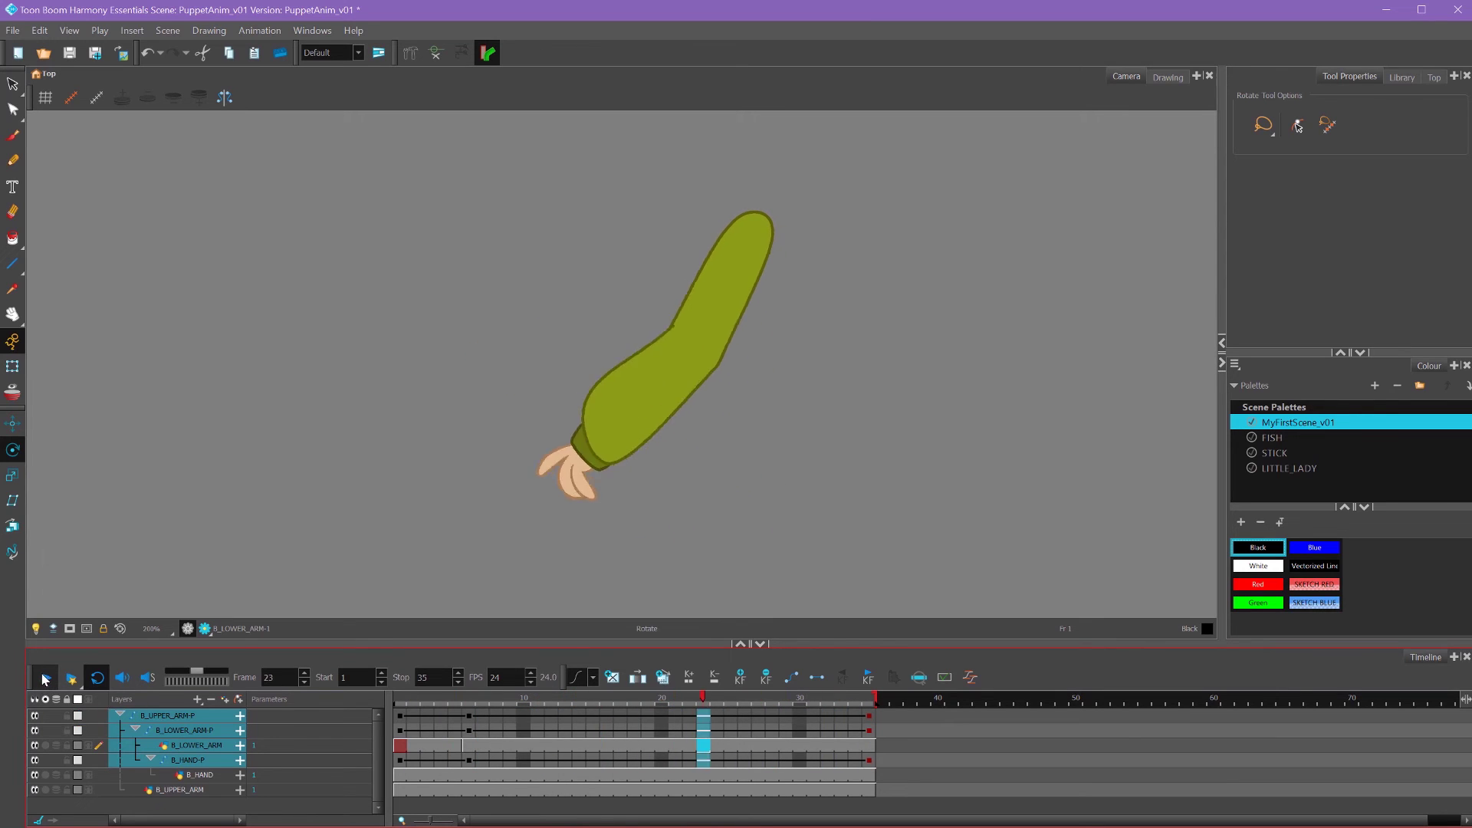
left_click(46, 681)
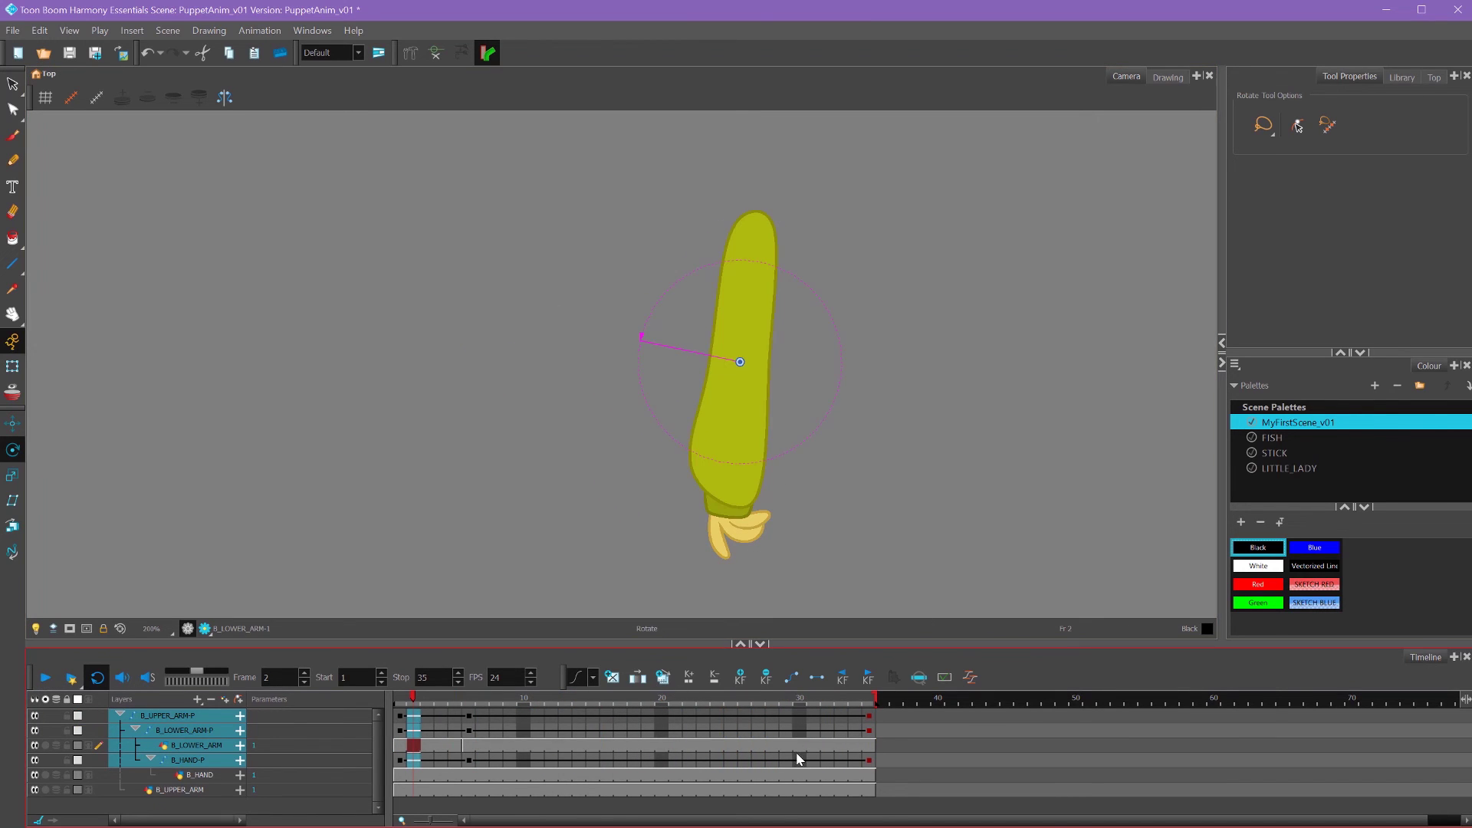
Copy the frame-35 keys of all arm layers to frame 28.
left_click(803, 702)
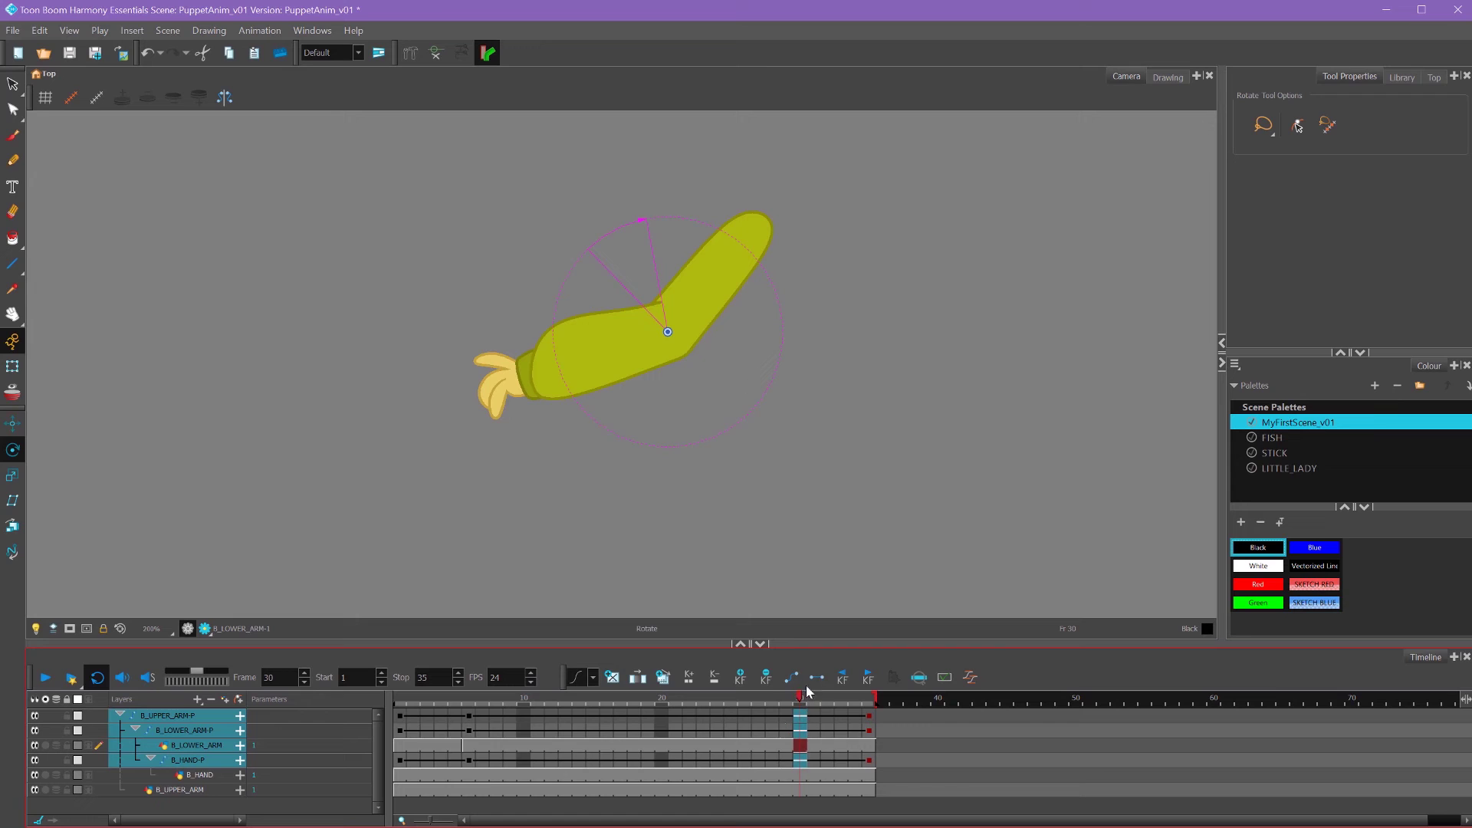
left_click(872, 703)
left_click(871, 704)
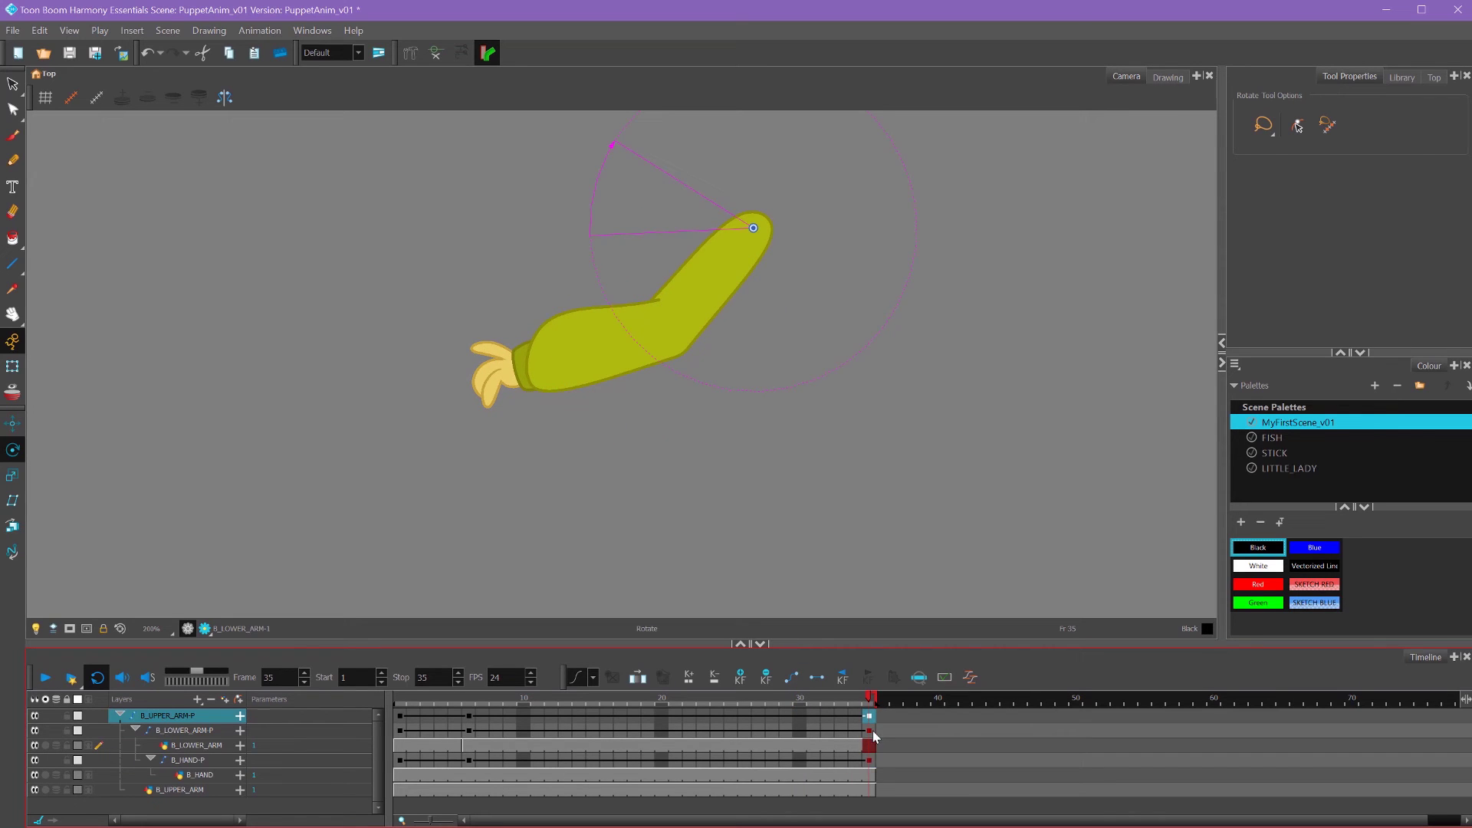
left_click(869, 760, "shift")
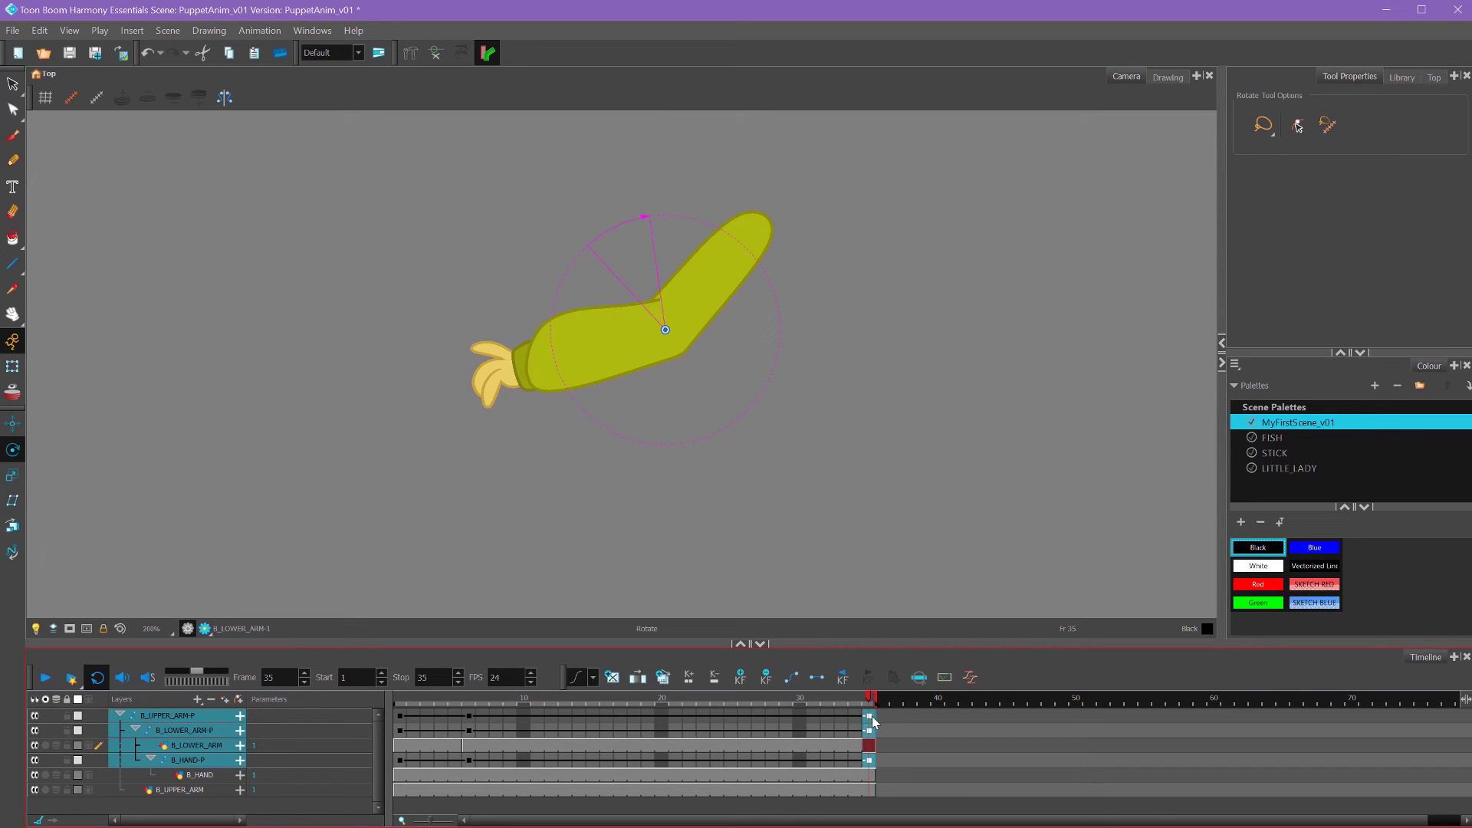
left_click_drag(871, 718, 774, 721)
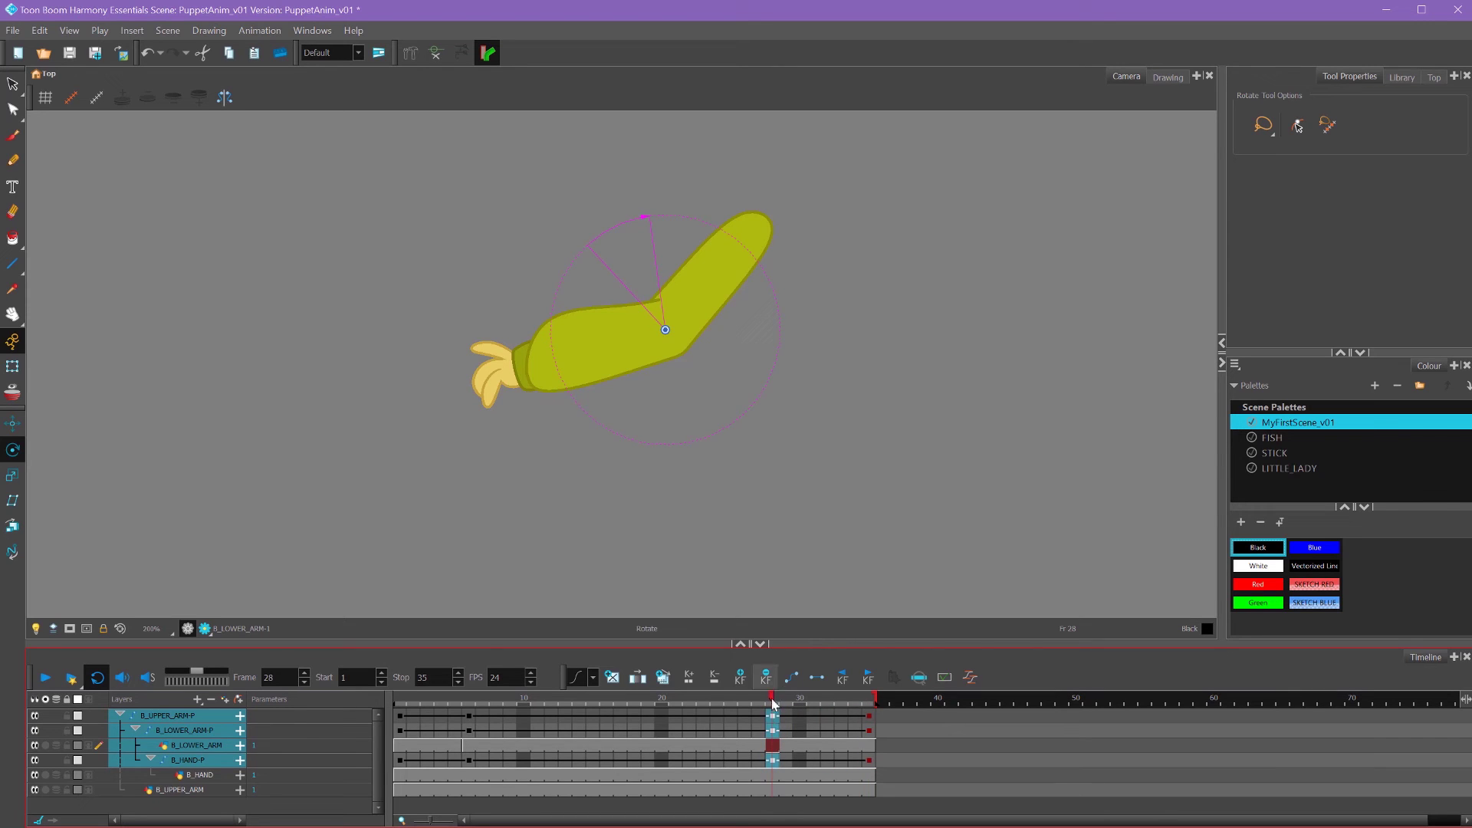
key("ctrl+z")
Rotate the upper arm at frame 28 past its final angle for the overshoot.
left_click(775, 716)
left_click(781, 224)
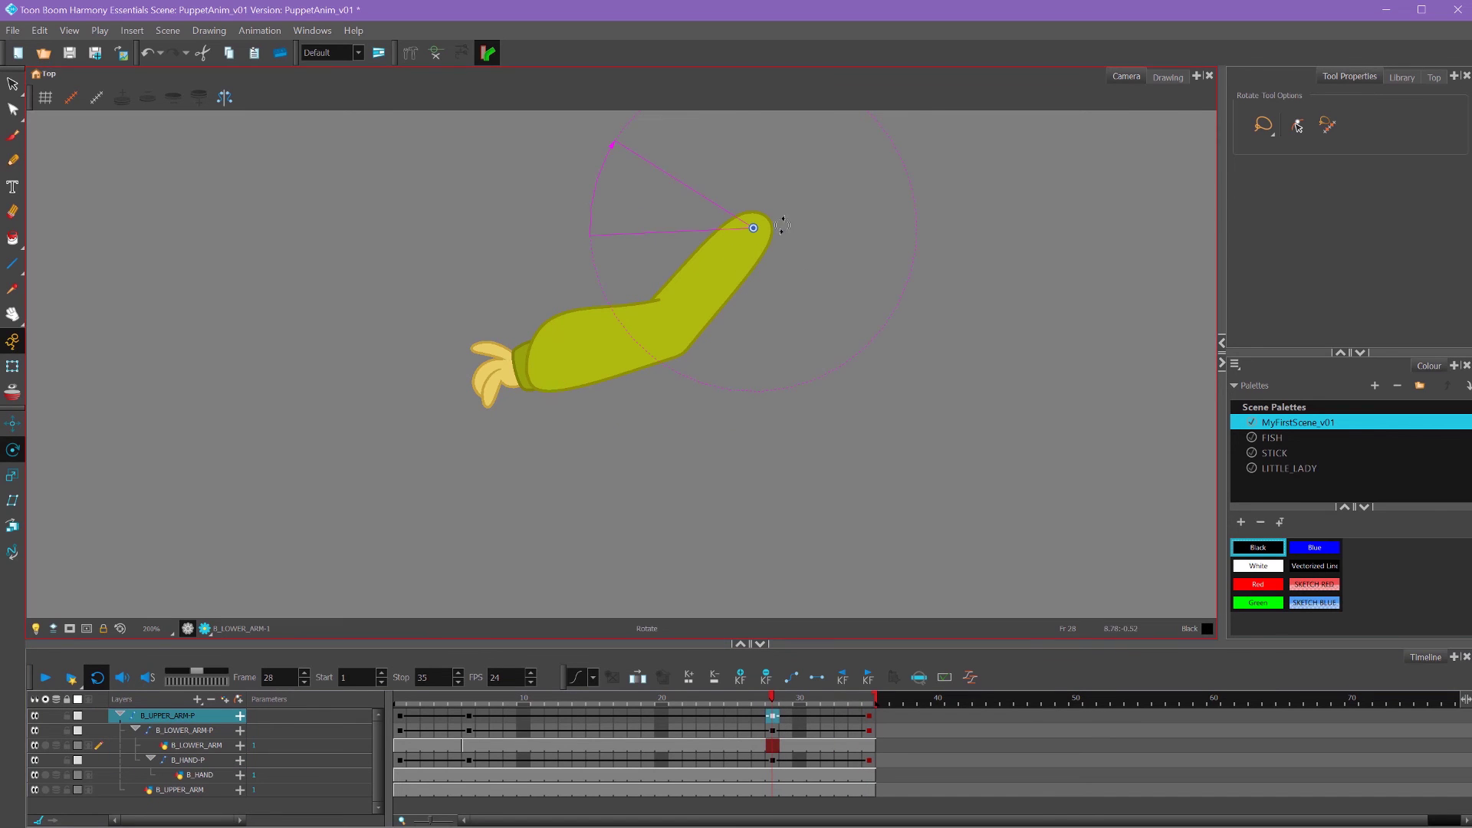
left_click_drag(883, 353, 878, 369)
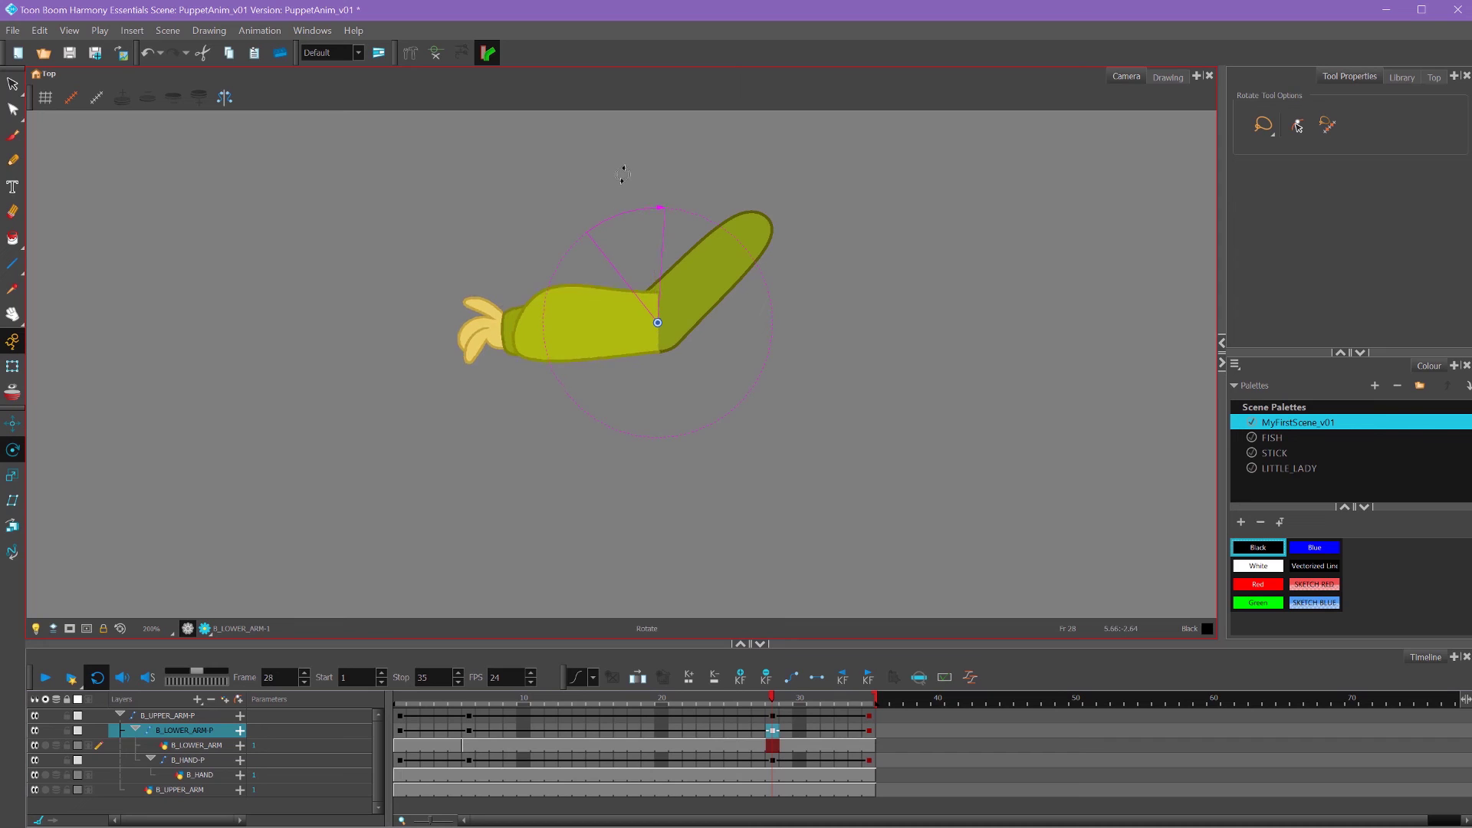
key("alt+2")
Apply an ease preset to all arm keys at frame 28 and scrub through the overshoot.
left_click(771, 760, "shift")
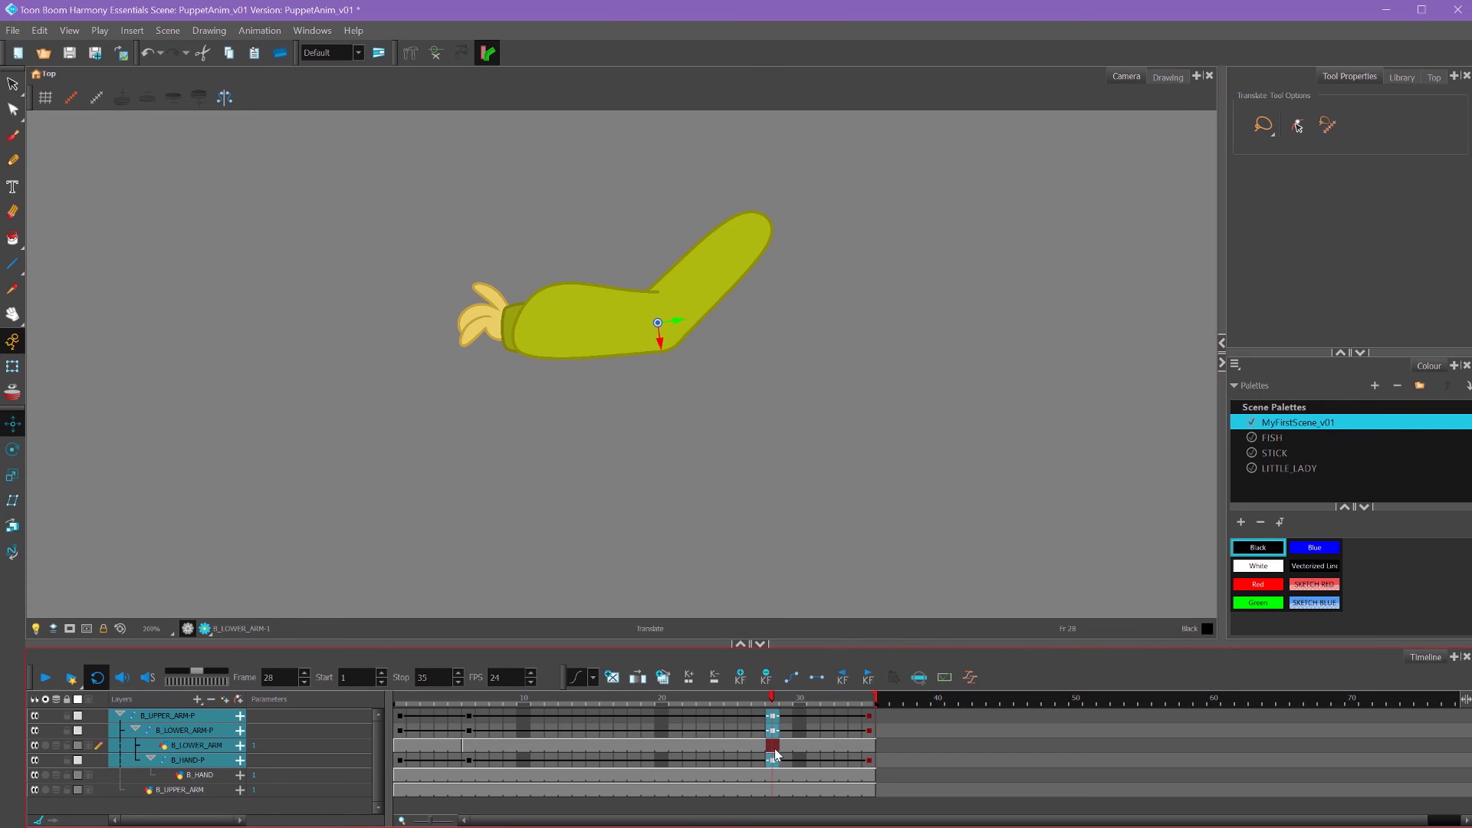
left_click(595, 682)
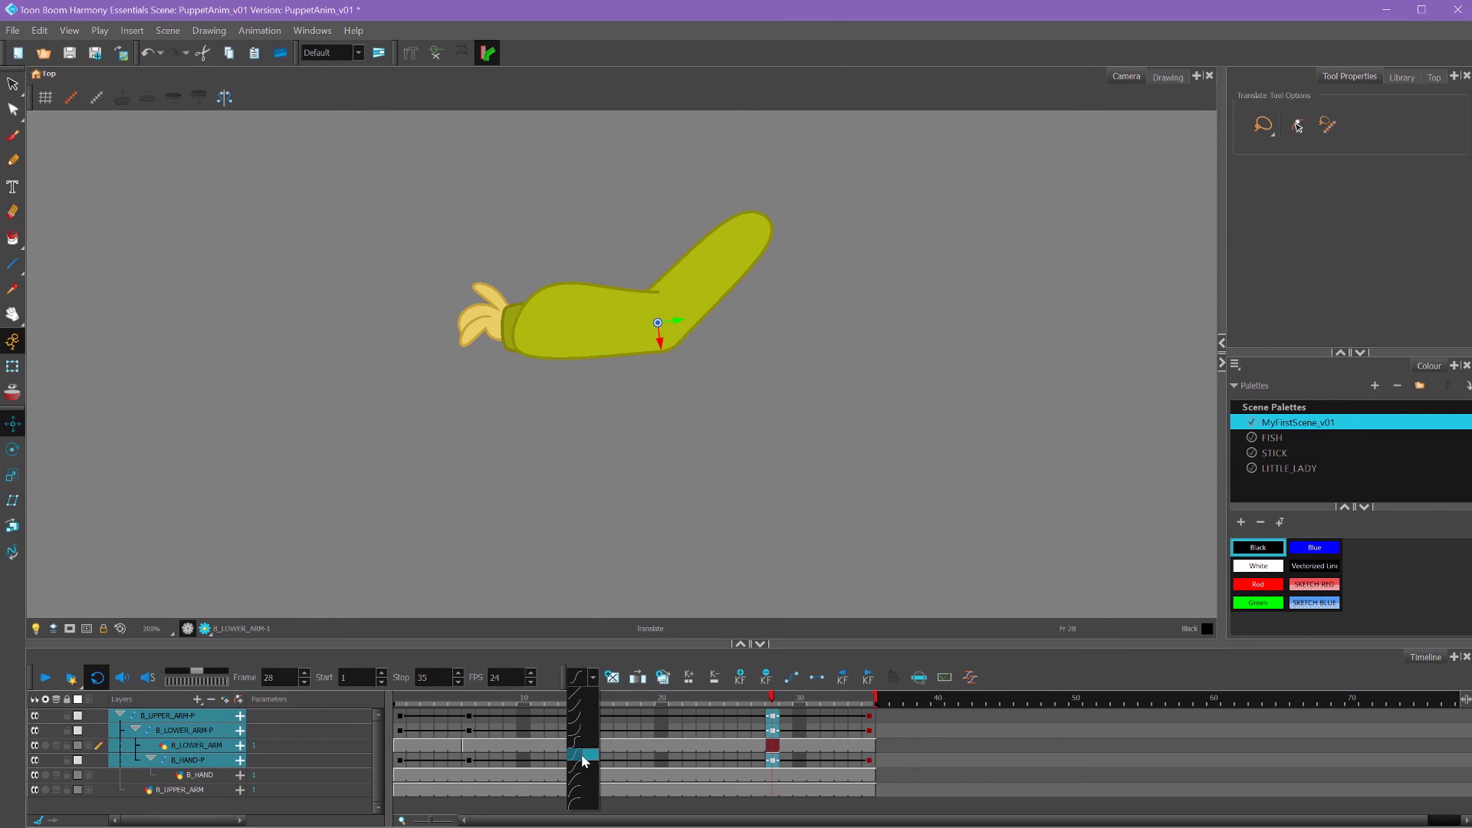
left_click(580, 759)
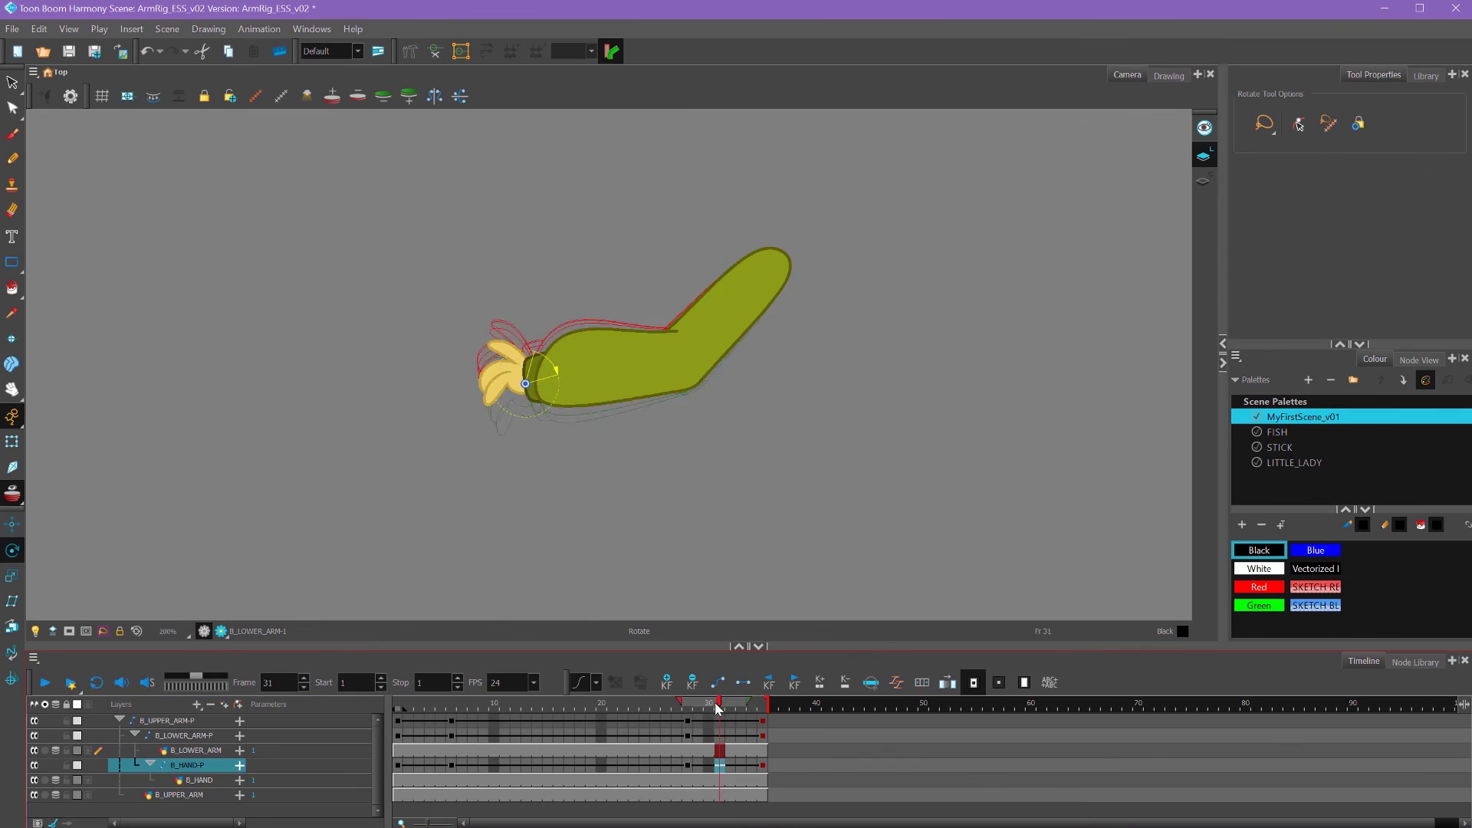
left_click_drag(698, 716, 773, 716)
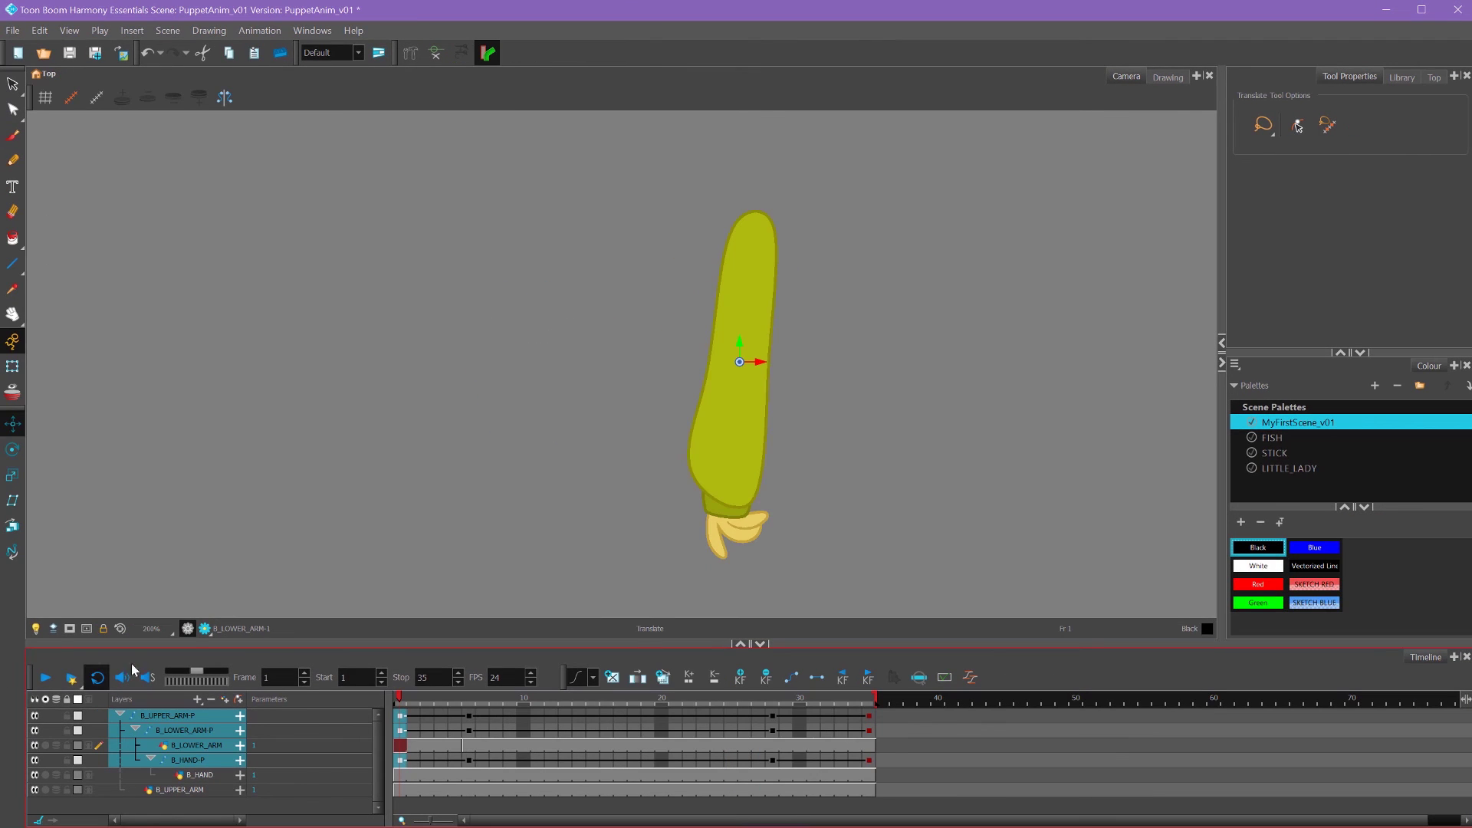
Stop playback at frame 20 and add a keyframe on the hand peg.
left_click(46, 678)
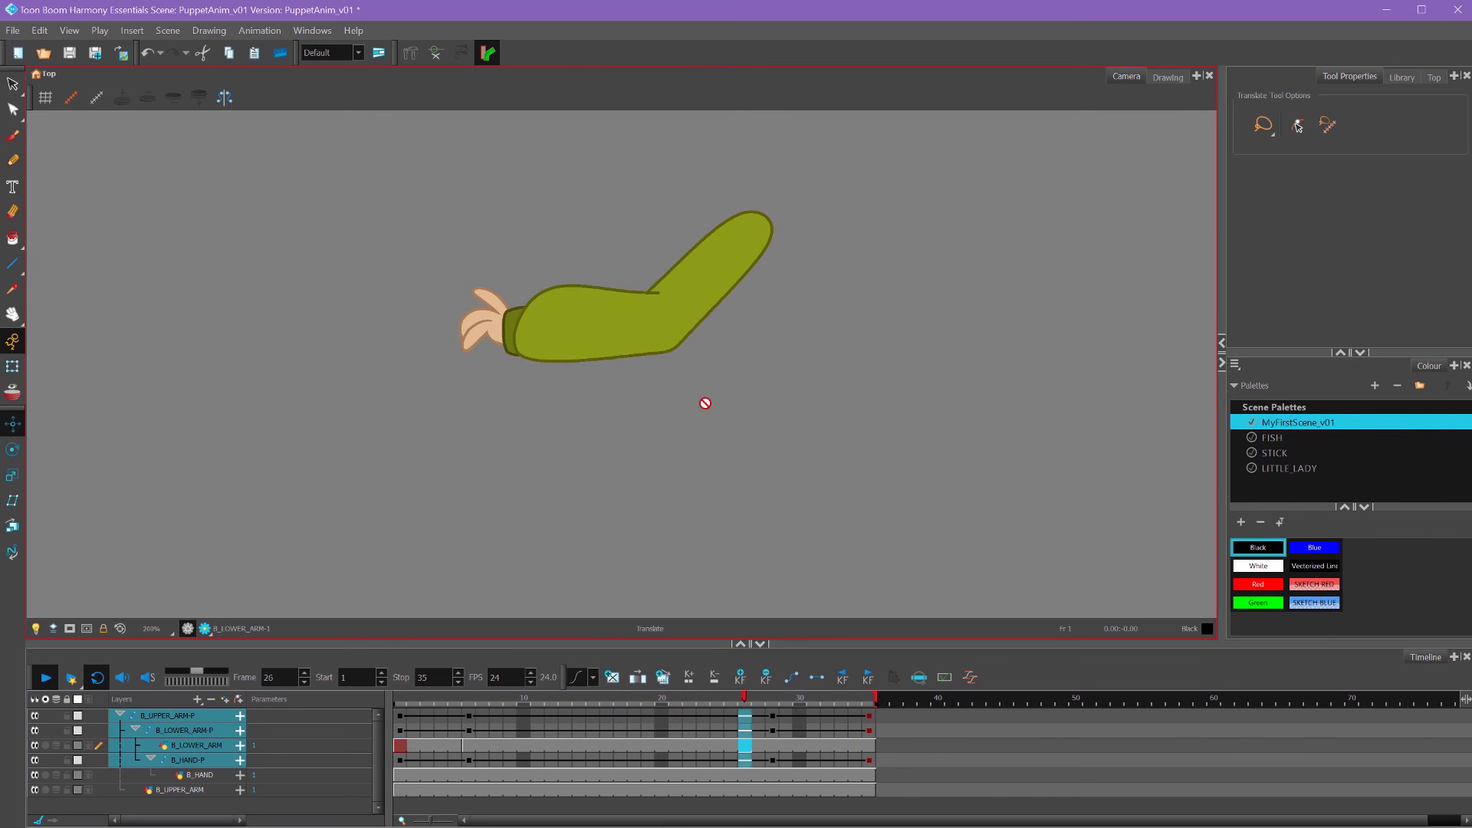
left_click(662, 725)
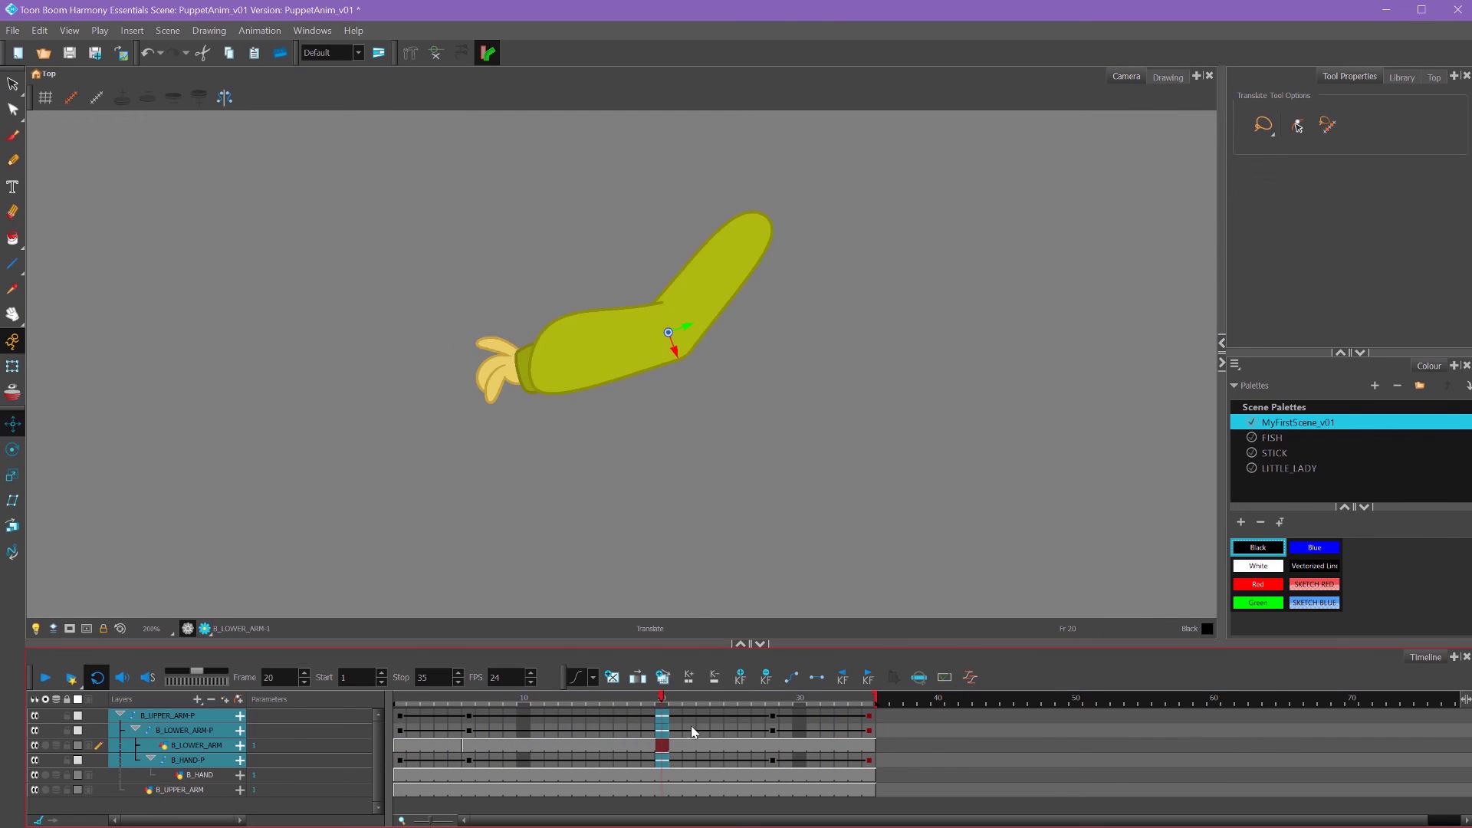
left_click(663, 760)
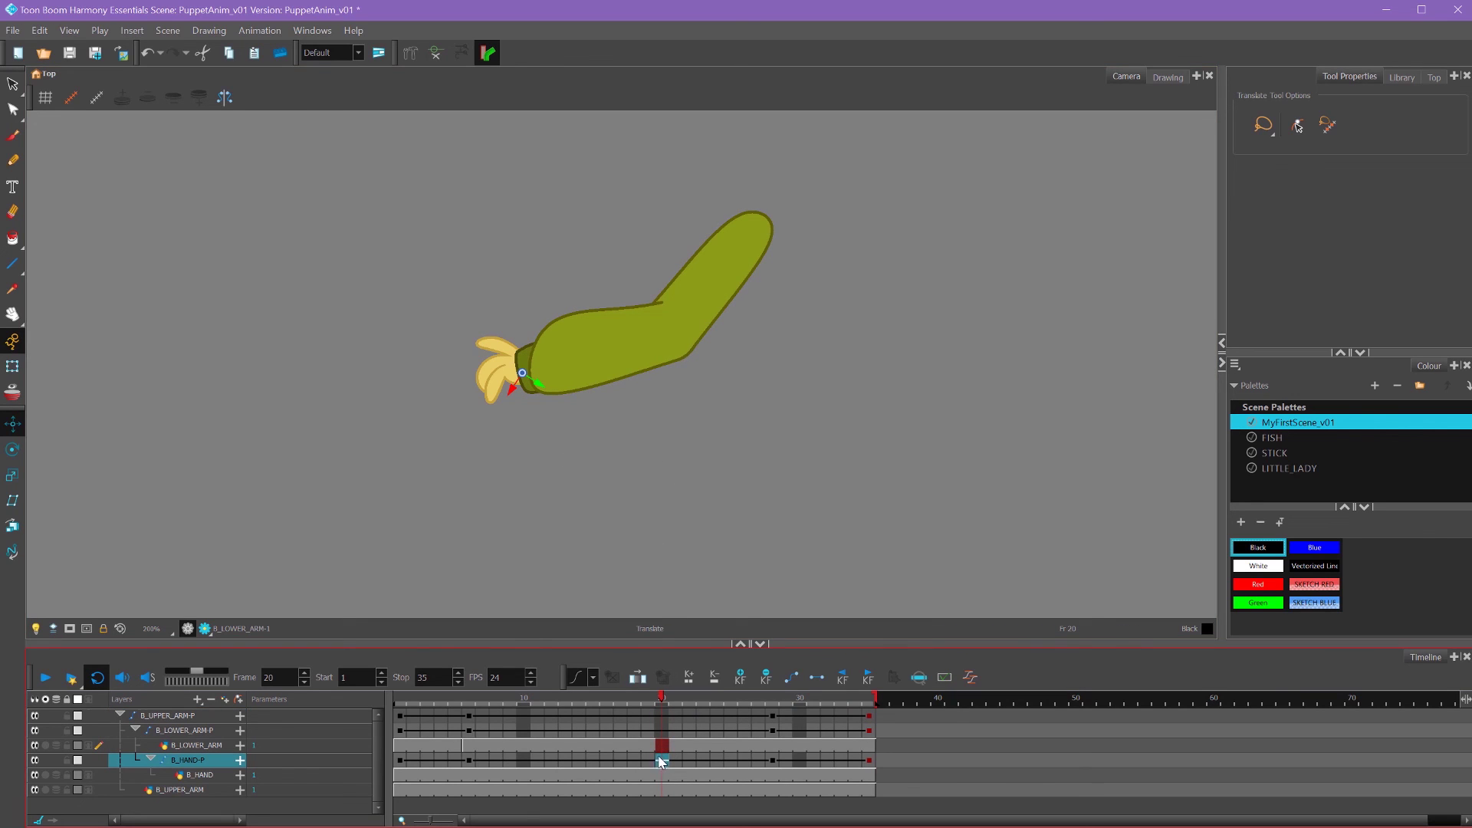
left_click(740, 677)
Rotate the hand at frame 20 to trail behind the arm, then play from frame 1.
key("alt+3")
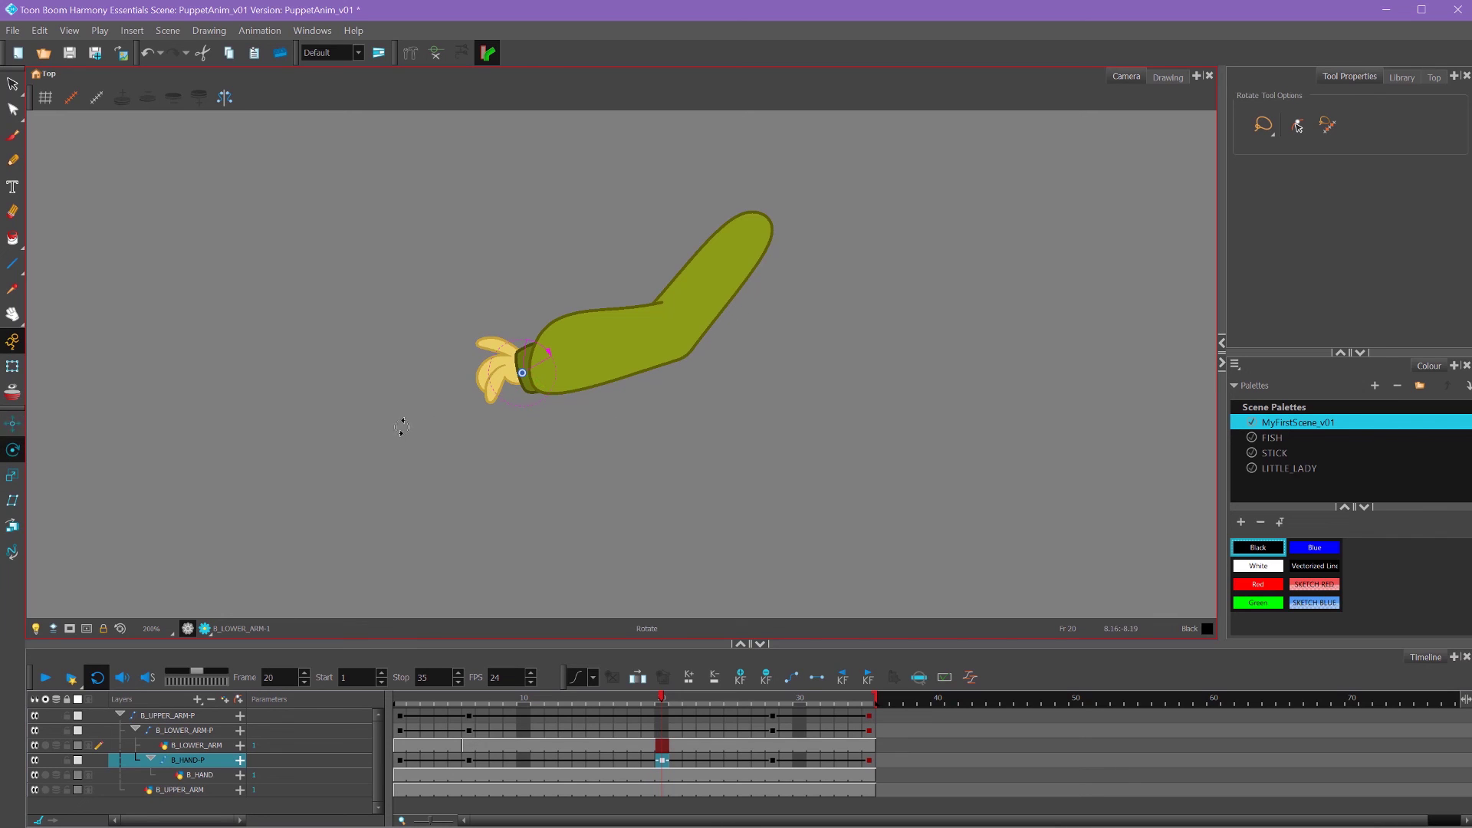
left_click_drag(409, 444, 562, 552)
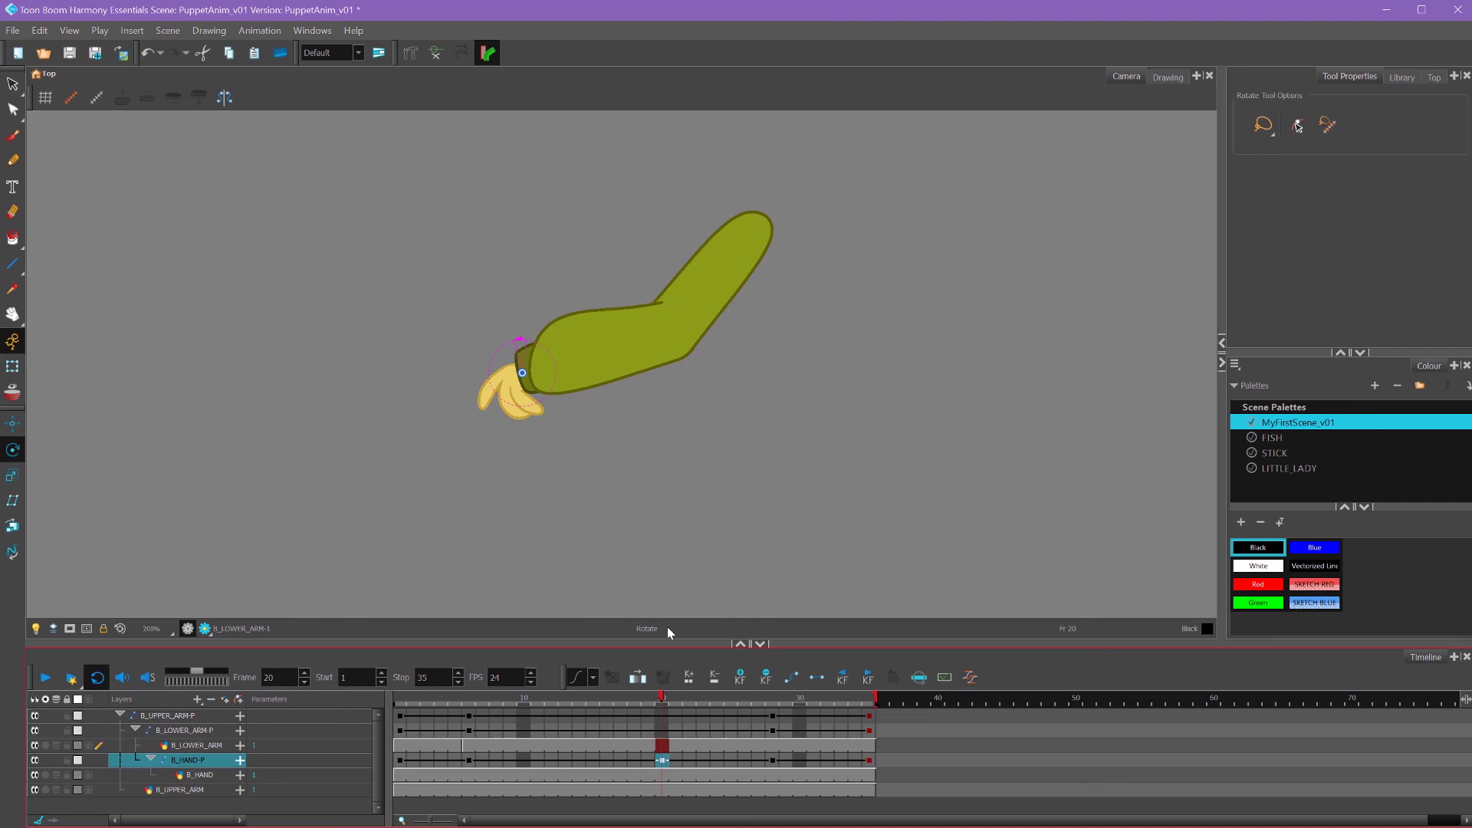
left_click(408, 712)
left_click(44, 678)
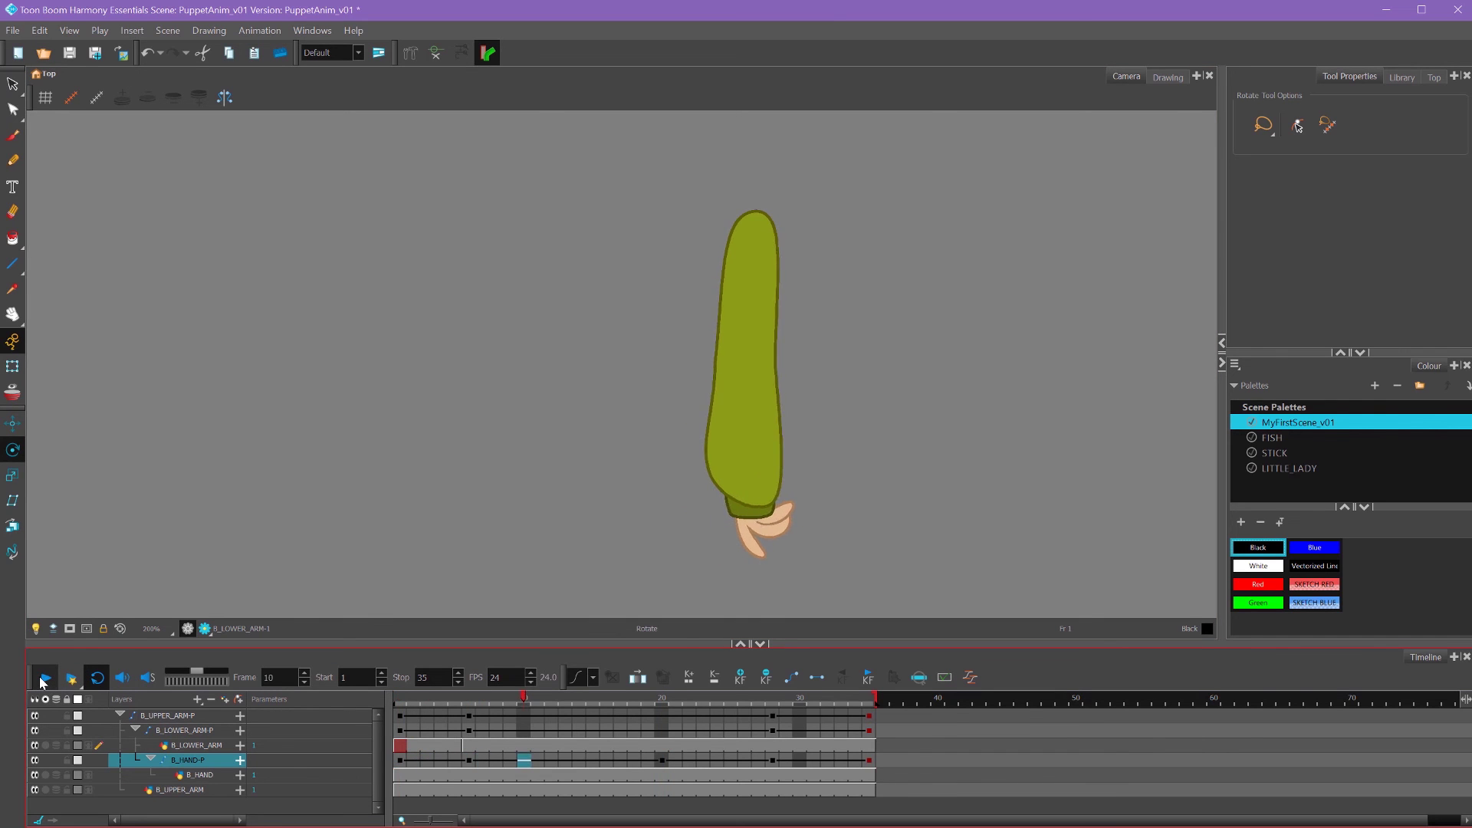